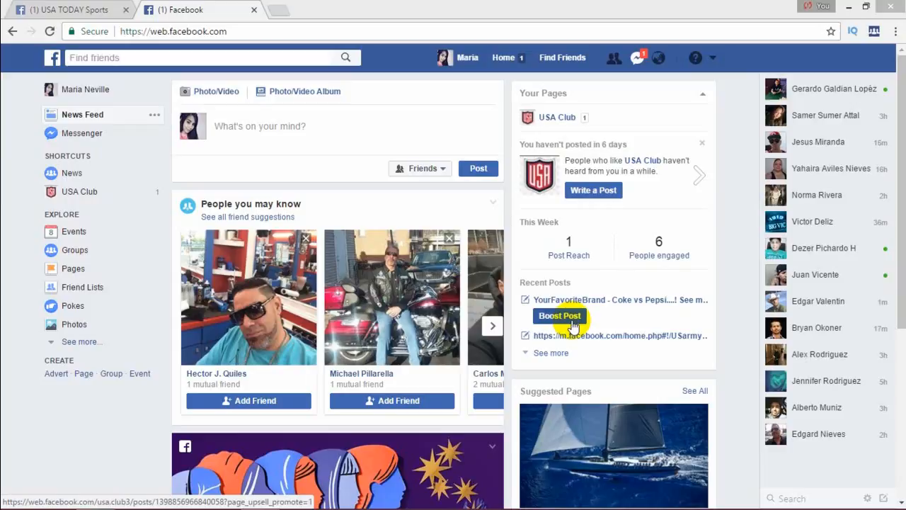
- Examine the member-adding field in the News group and the group discovery page
left_click(71, 174)
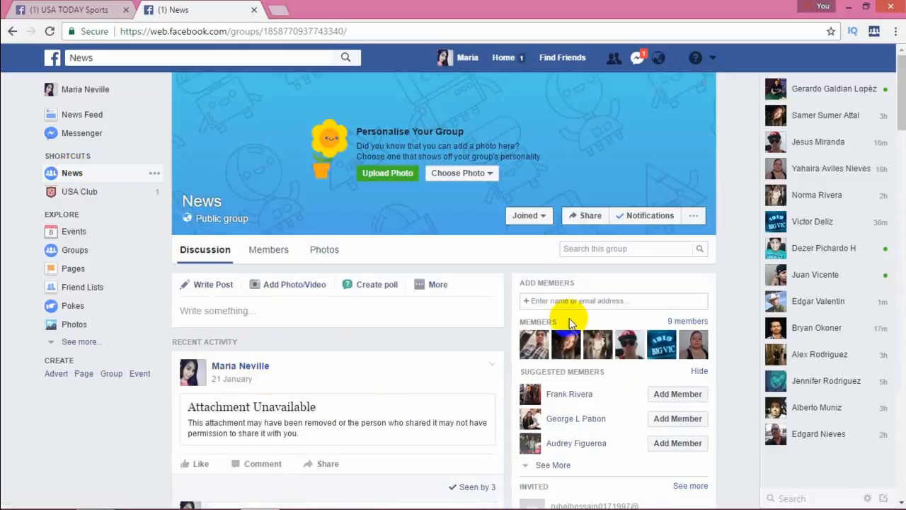
left_click(588, 300)
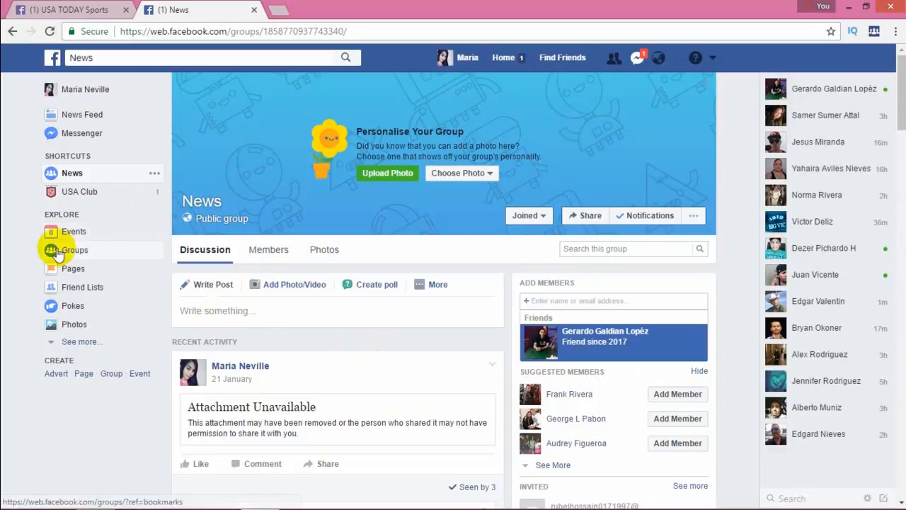
left_click(80, 252)
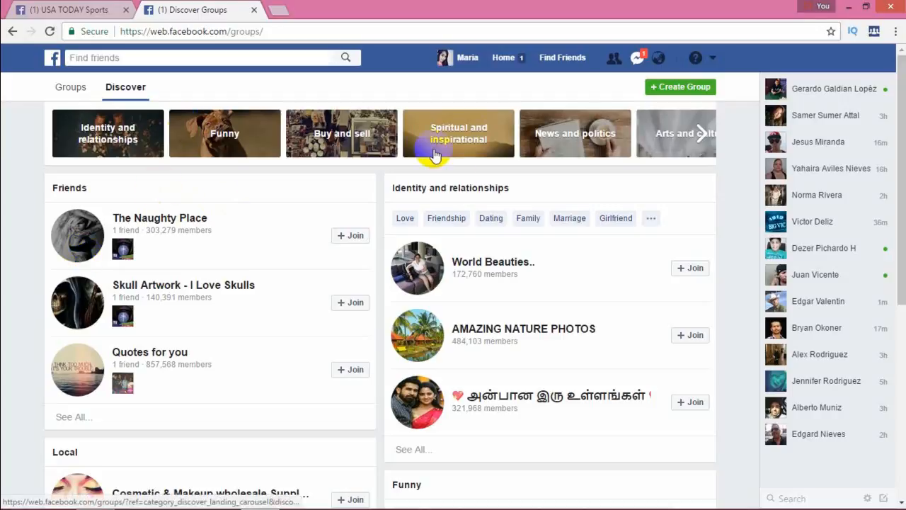
left_click(11, 31)
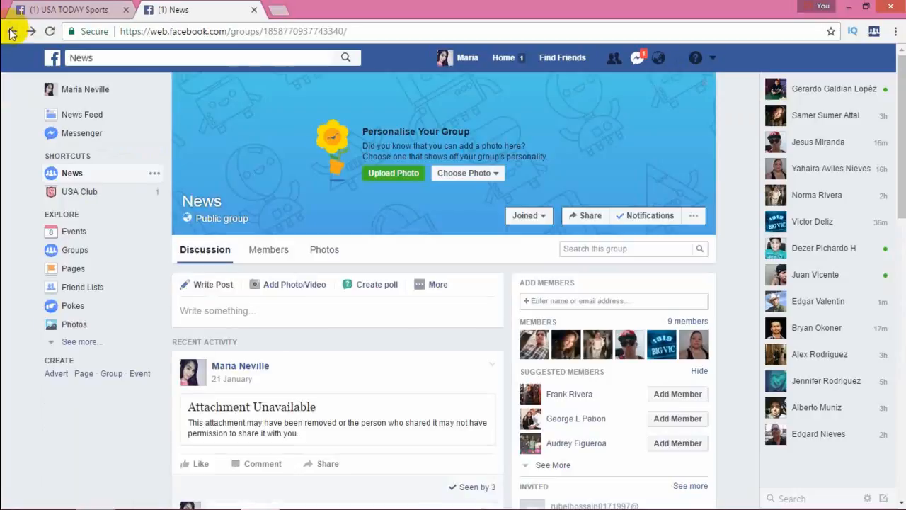
- From the group discovery page, request to join the groups The Naughty Place and World Beauties
left_click(74, 255)
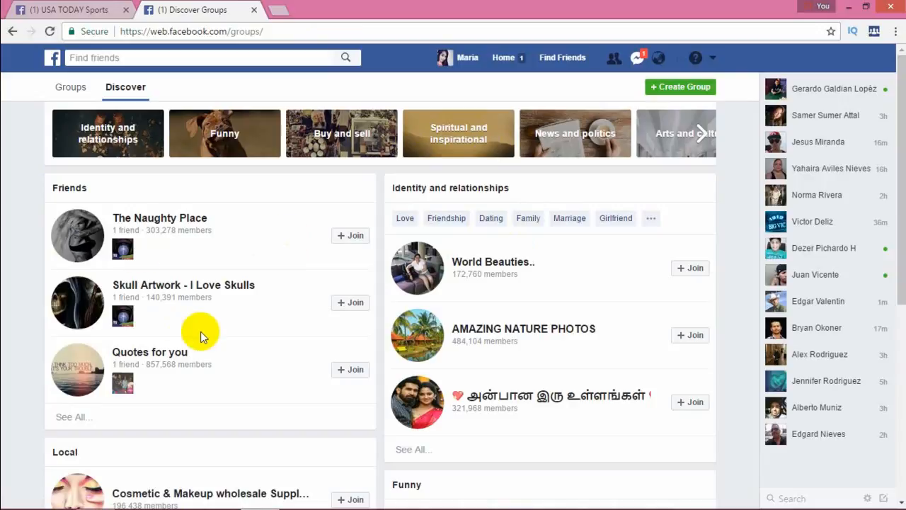
left_click(350, 241)
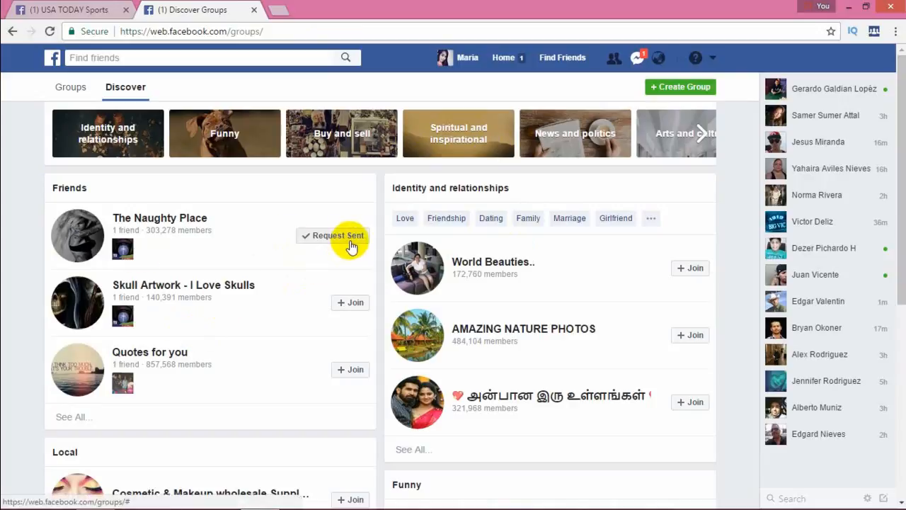
left_click(693, 272)
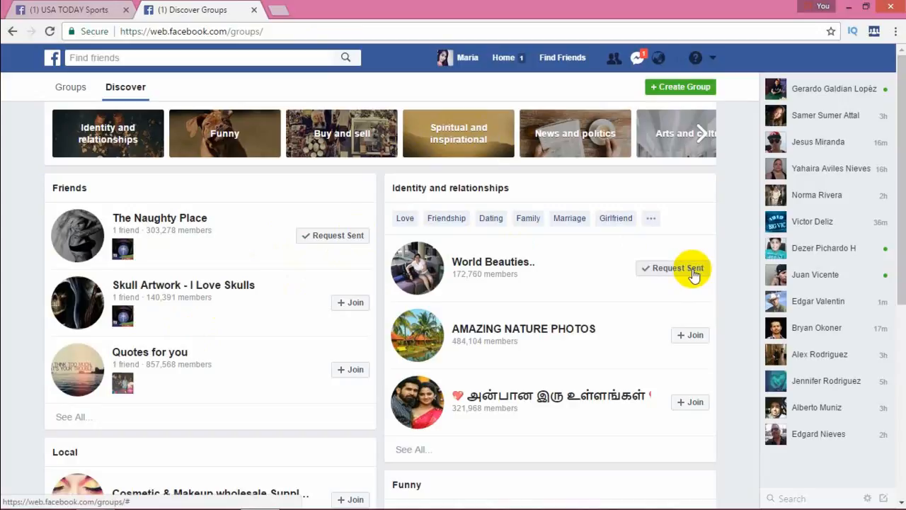
- Start creating a new group and enter USA Funny Club as its name
left_click(669, 87)
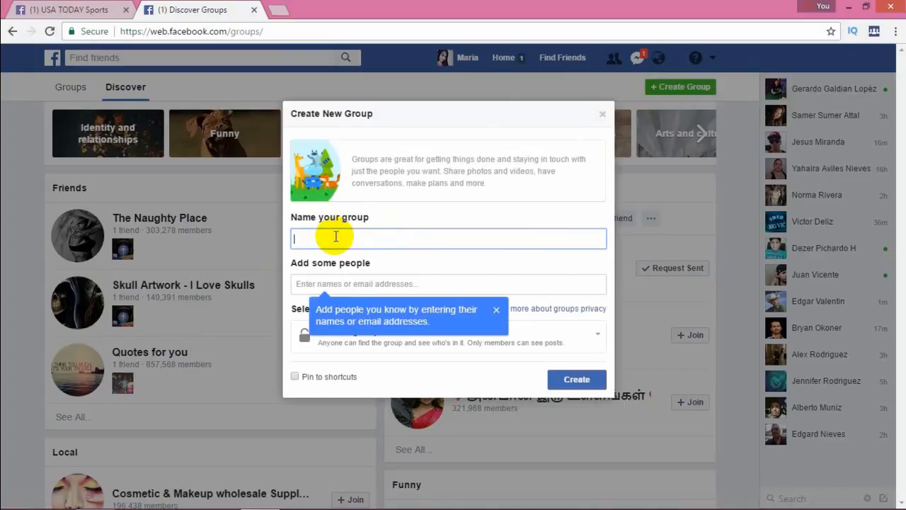
type("USA")
type("Funny Club")
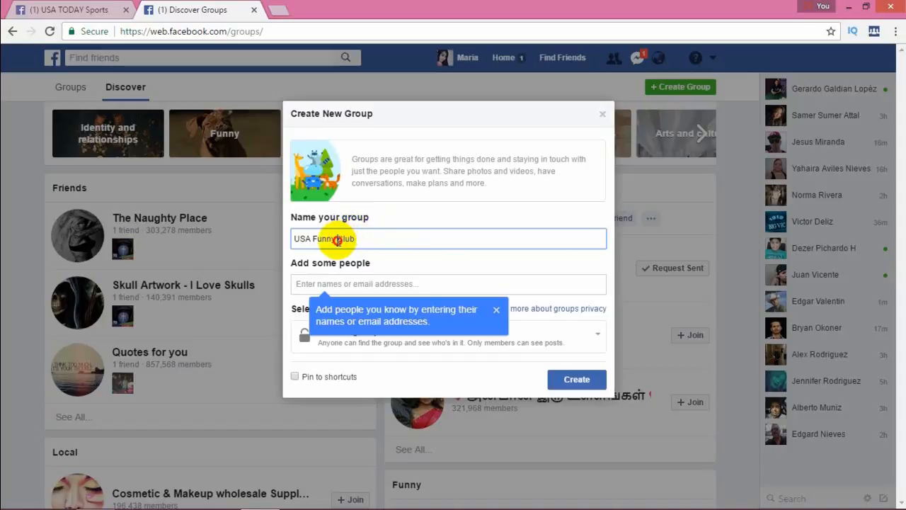
- Remove the word Funny from the new group's name so that it reads USA Club
left_click(337, 239)
key("BackSpace")
key("BackSpace")
key("BackSpace")
key("BackSpace")
key("BackSpace")
key("BackSpace")
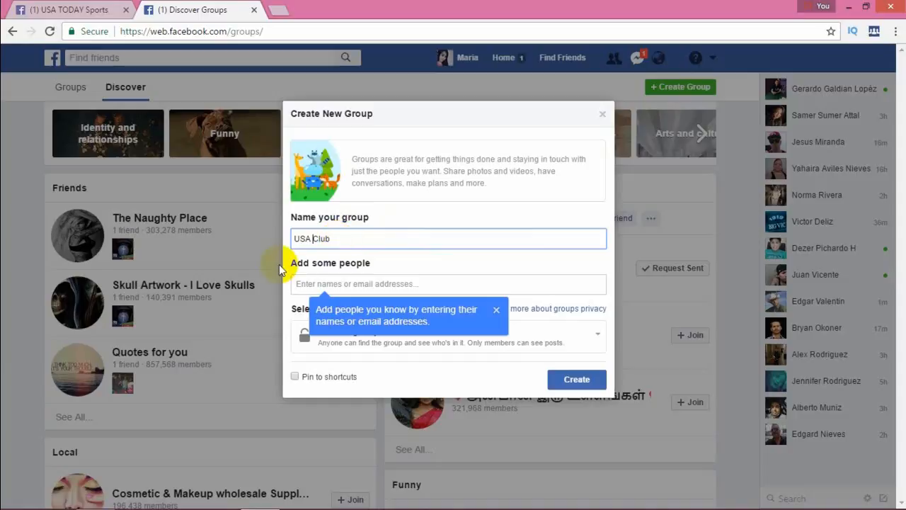
- Add one friend as an initial member of the new group and dismiss the tip about adding people
left_click(365, 276)
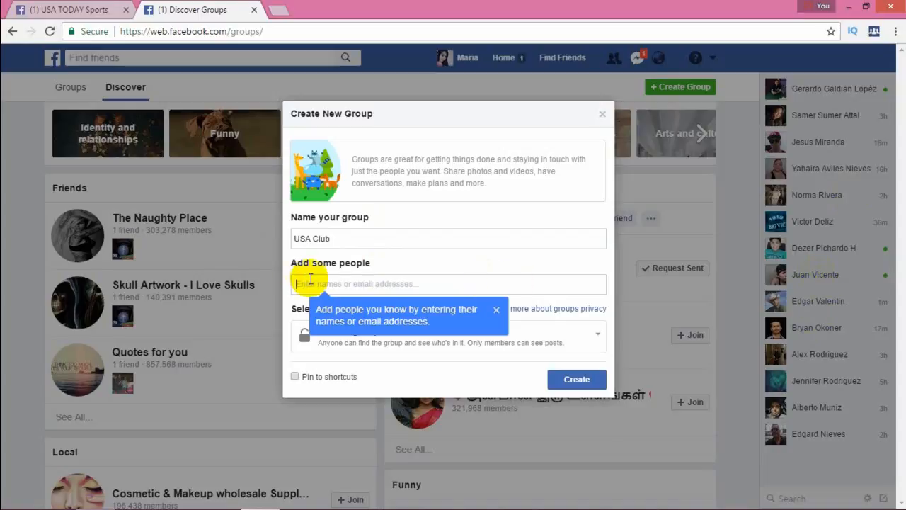
type("ju")
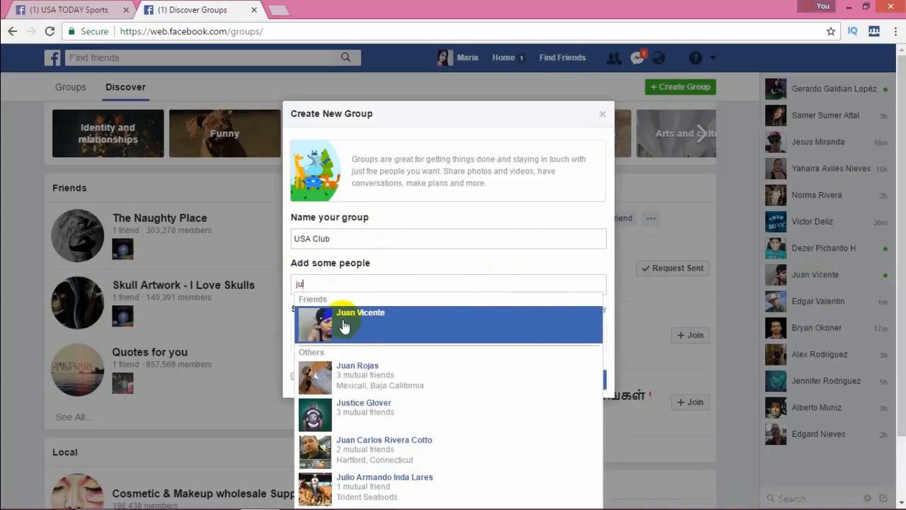
left_click(377, 316)
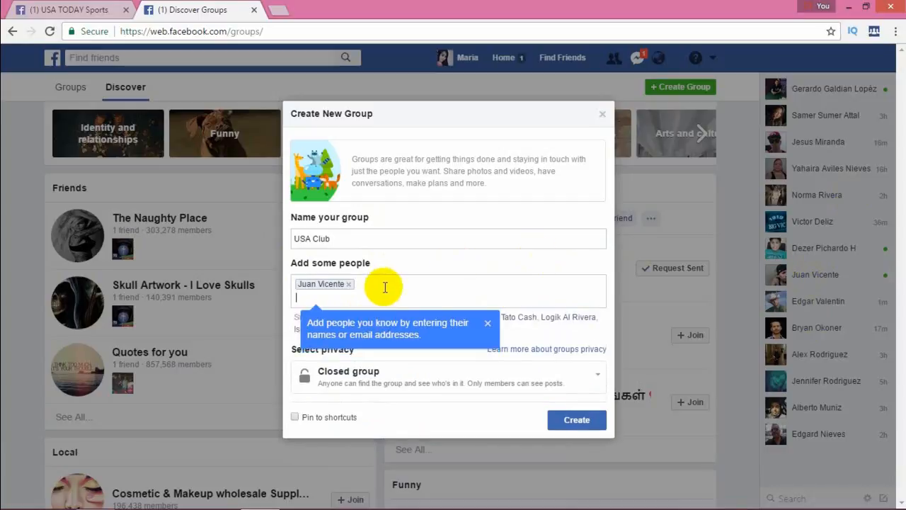
left_click(487, 322)
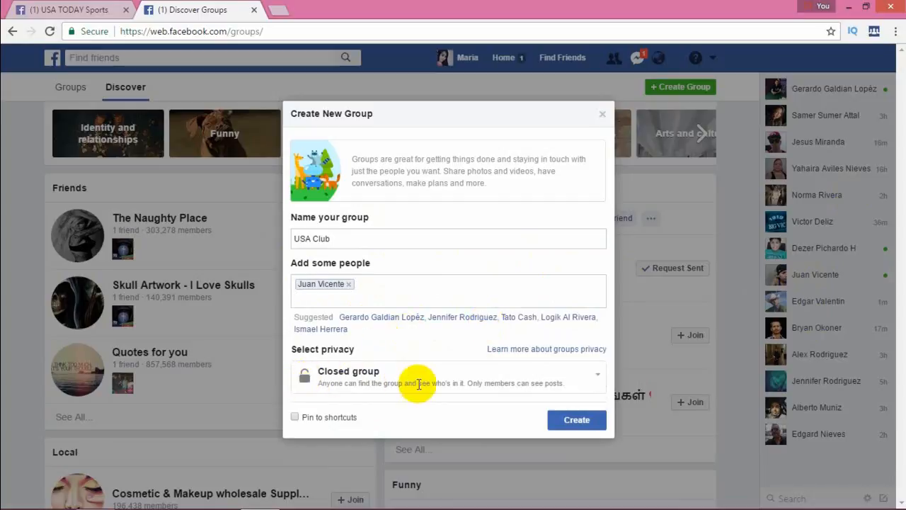
- Set the group's privacy to Public group and create it without picking a specific icon
left_click(598, 376)
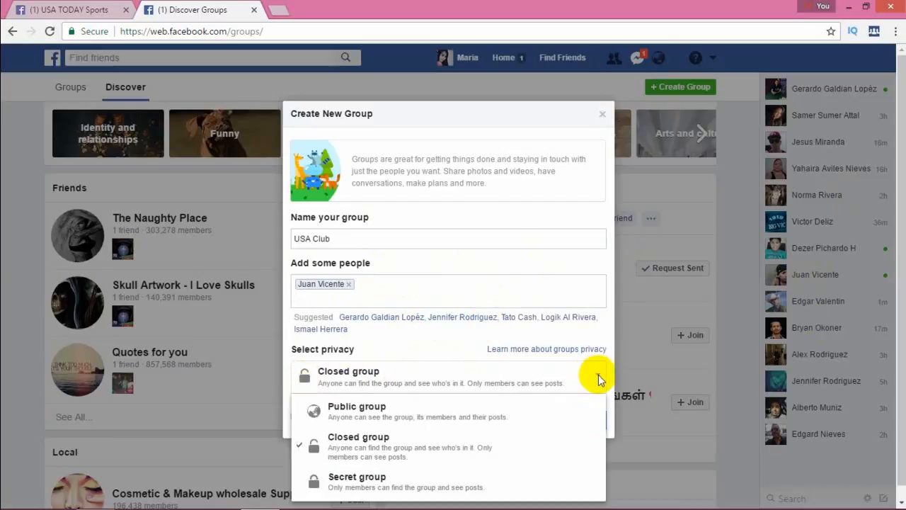
left_click(374, 415)
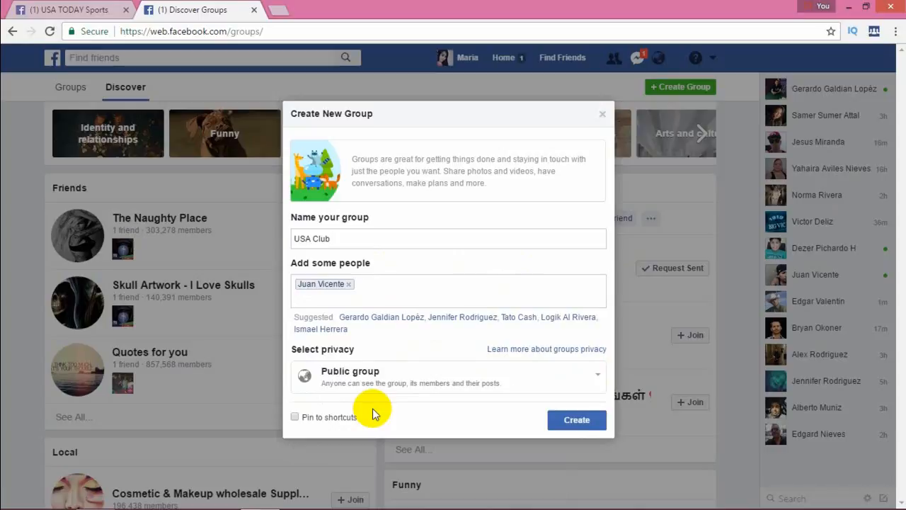
left_click(578, 422)
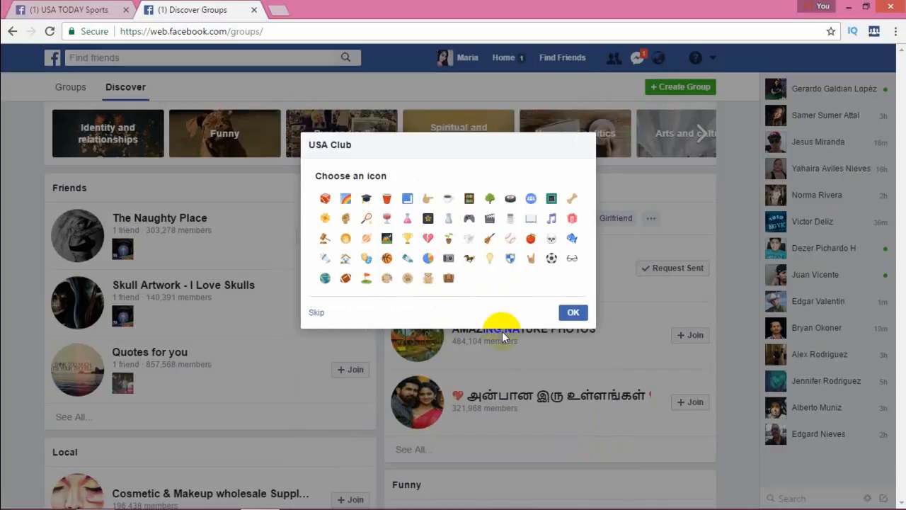
left_click(573, 315)
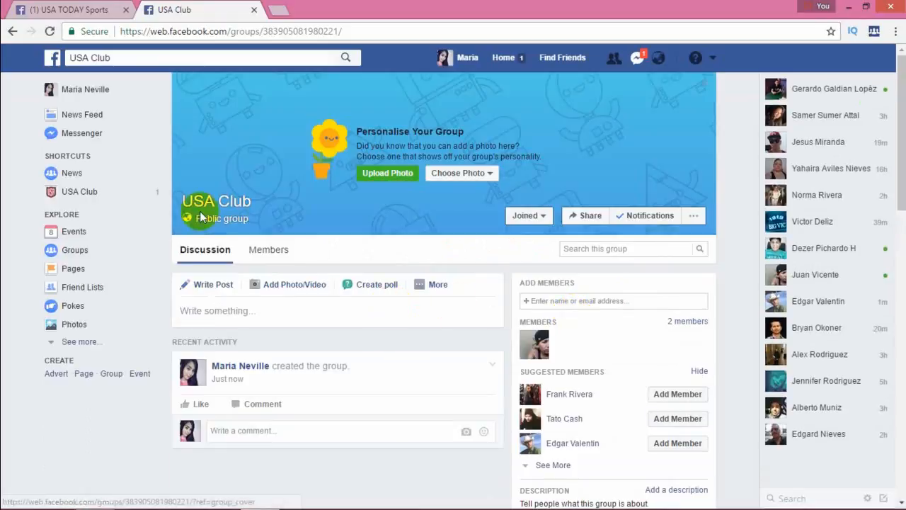
- Upload the file cpa image from the Desktop as the USA Club group's cover photo and save it
left_click(301, 313)
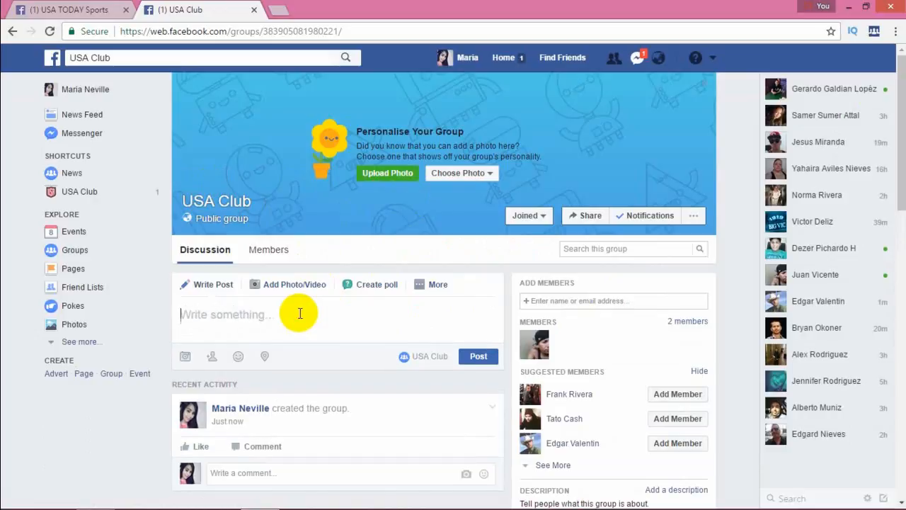
left_click(405, 178)
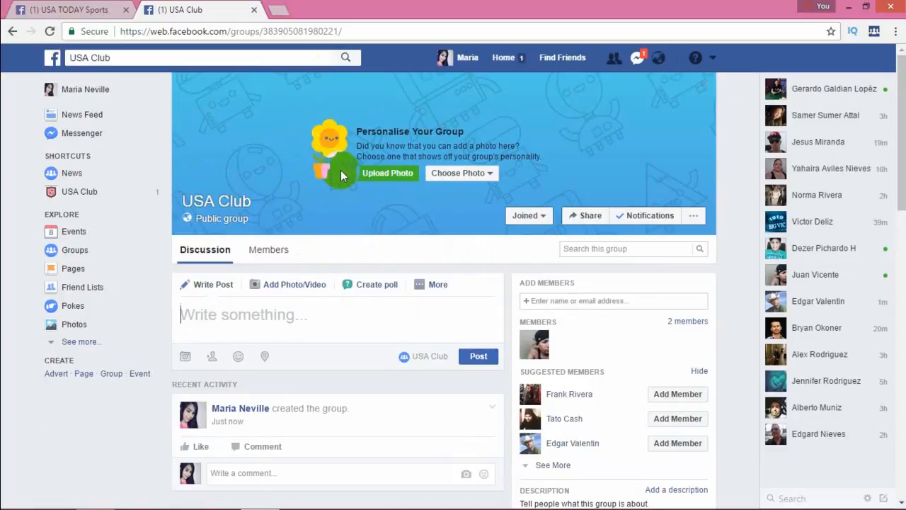
left_click(389, 175)
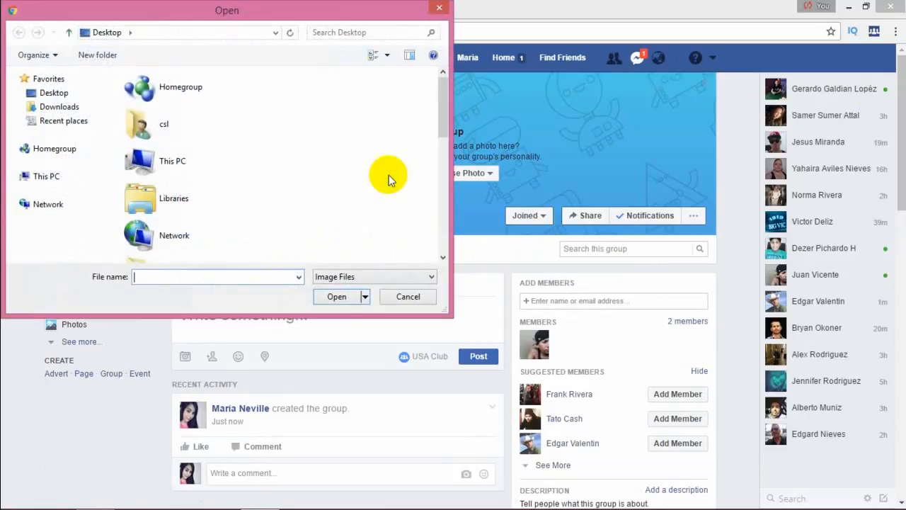
left_click(61, 98)
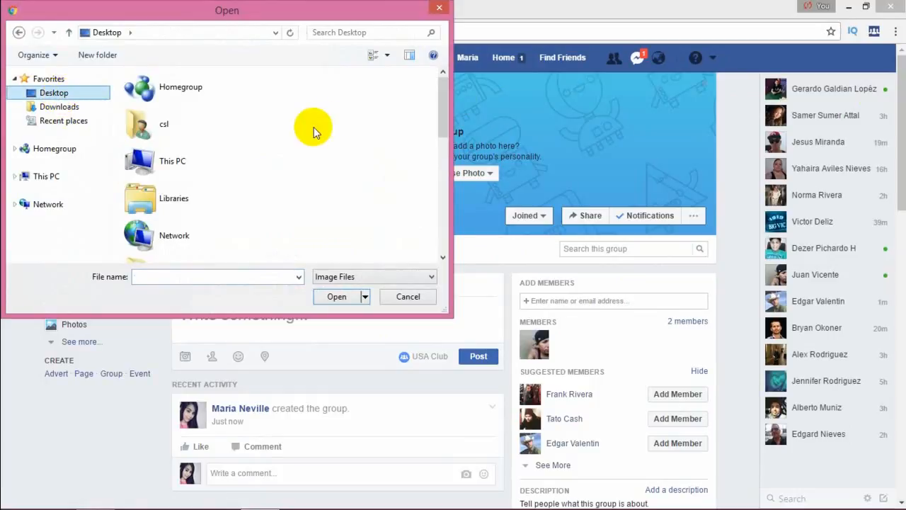
left_click(444, 112)
left_click_drag(444, 112, 428, 231)
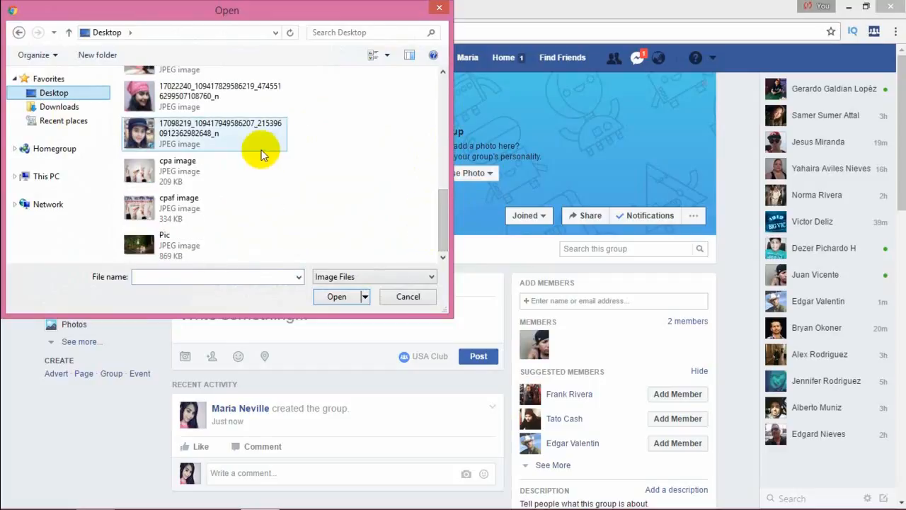
left_click(183, 176)
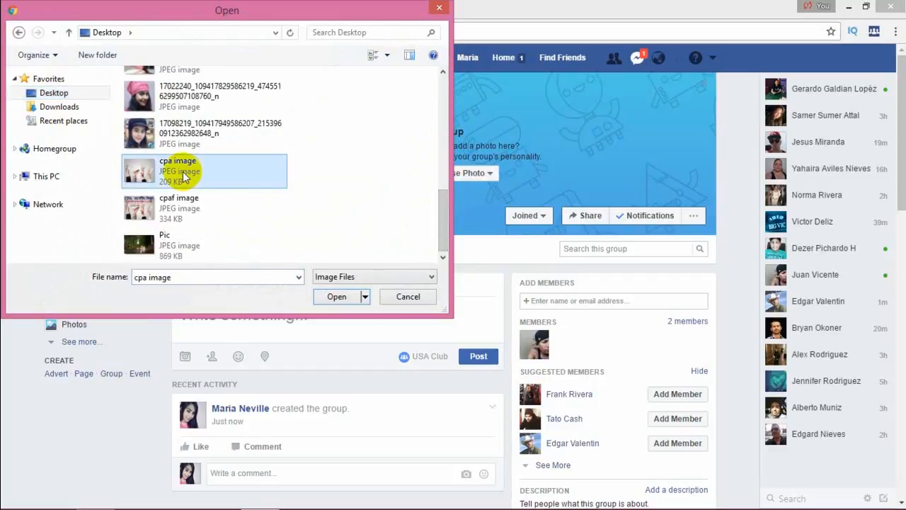
left_click(332, 298)
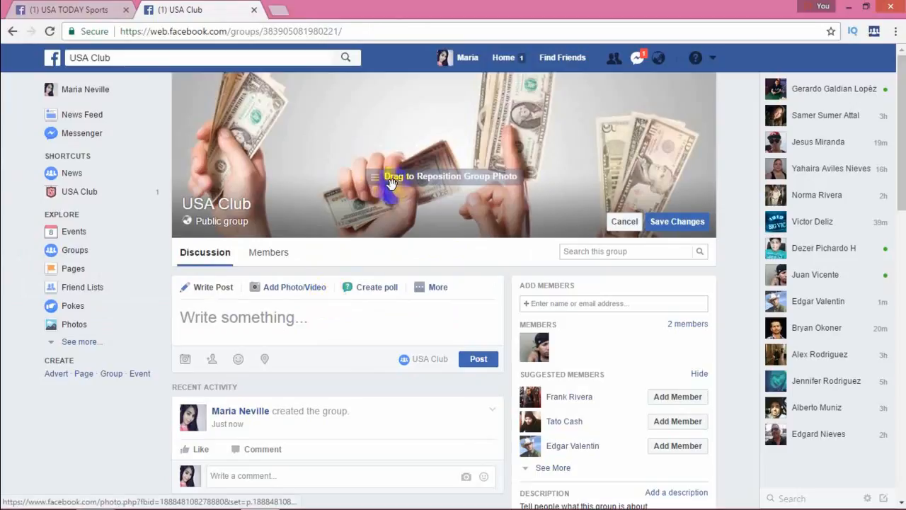
left_click(683, 223)
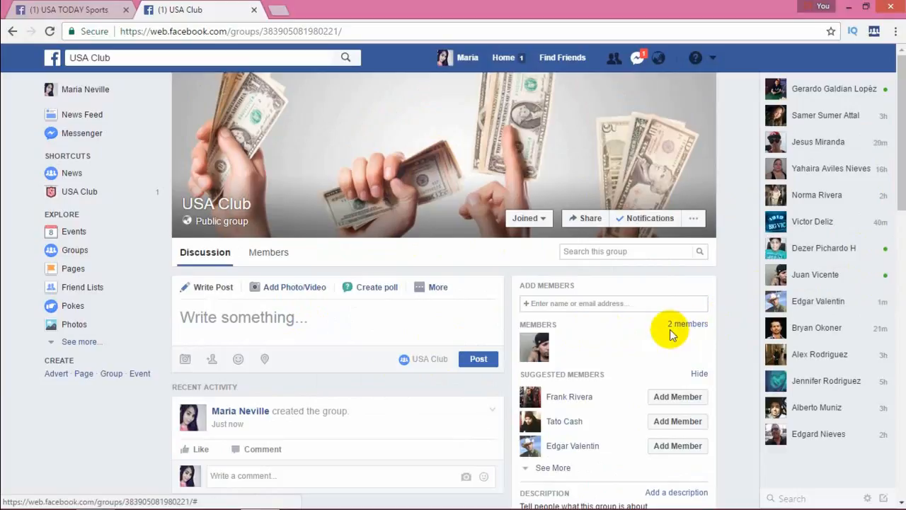
left_click(437, 287)
left_click(901, 132)
left_click_drag(900, 139, 899, 177)
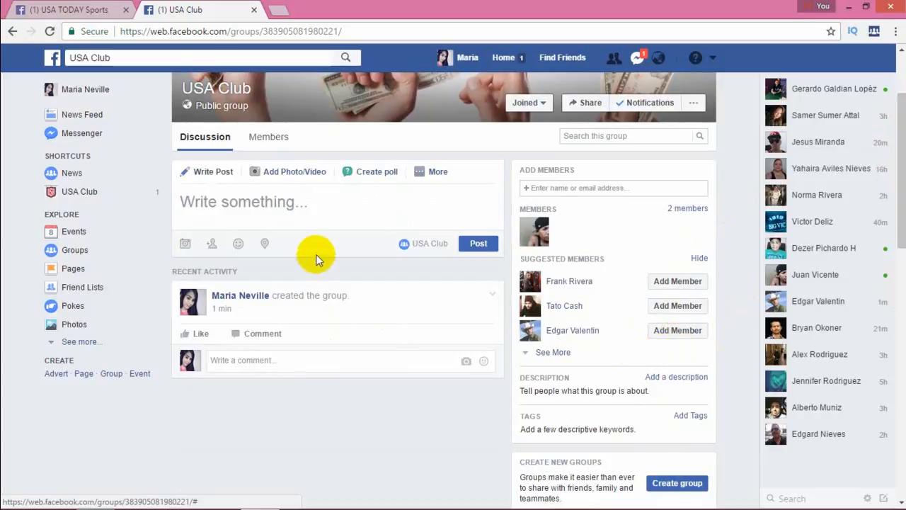
left_click(326, 203)
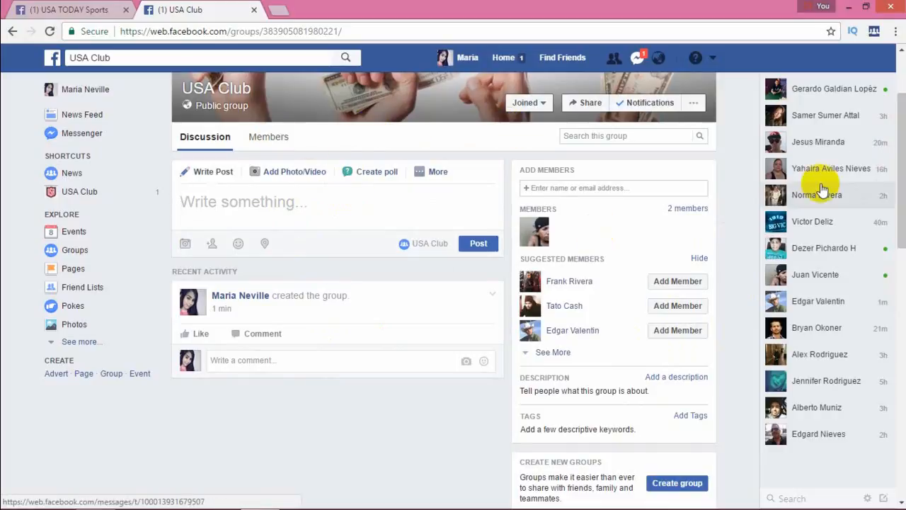
left_click_drag(905, 186, 905, 119)
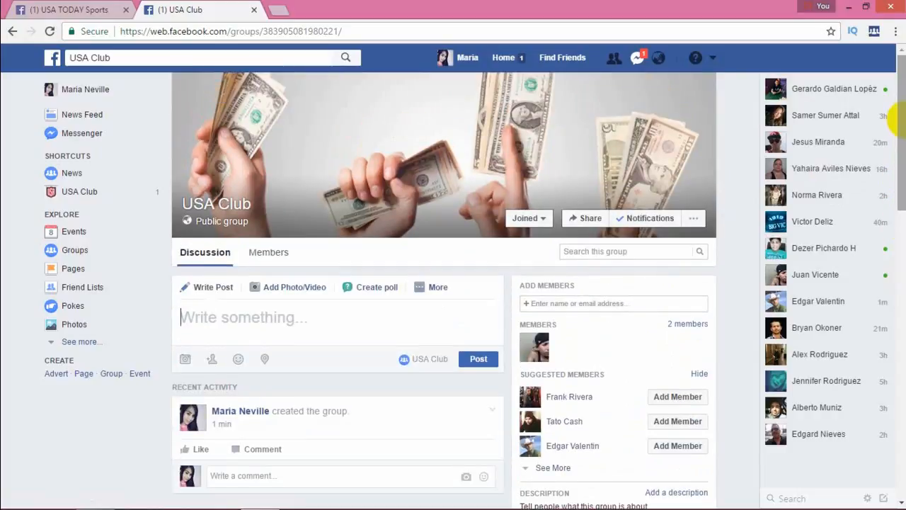
left_click(353, 311)
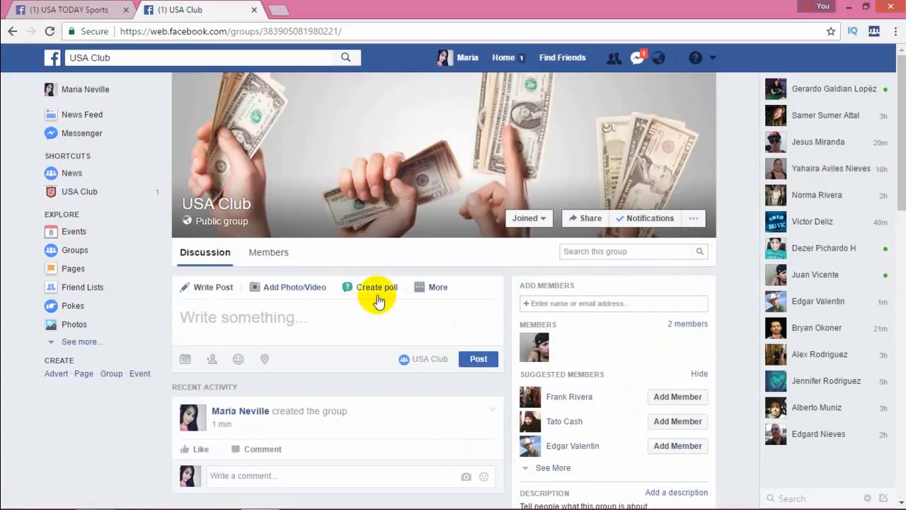
- Open Chrome's extensions page from the browser settings and go to the Chrome Web Store to get more extensions
left_click(897, 33)
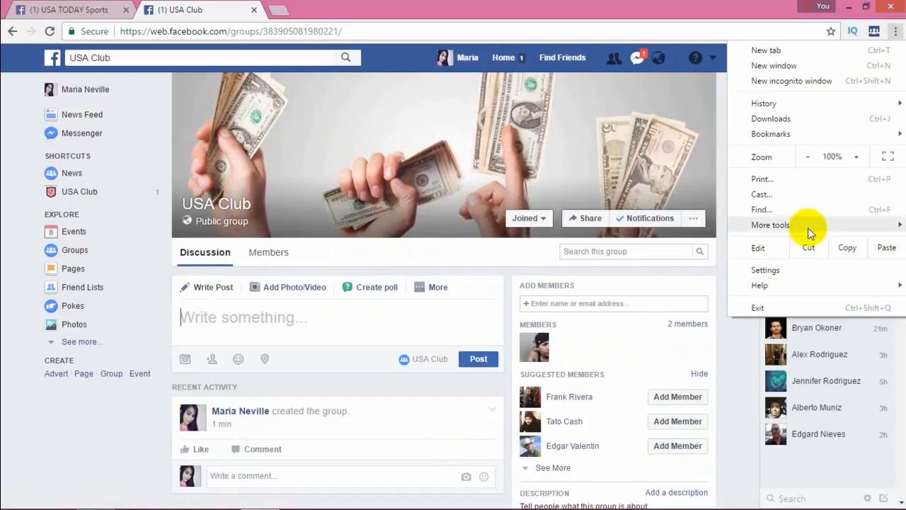
mouse_move(818, 226)
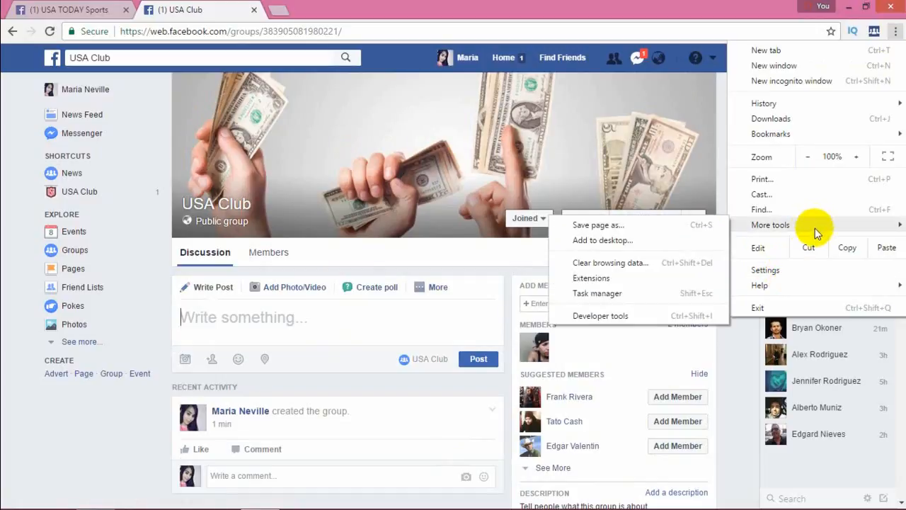
left_click(782, 273)
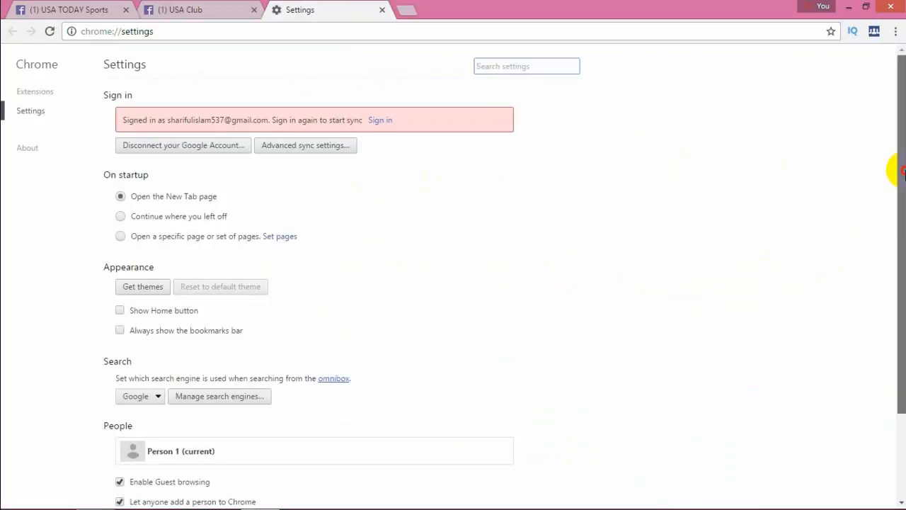
left_click(34, 94)
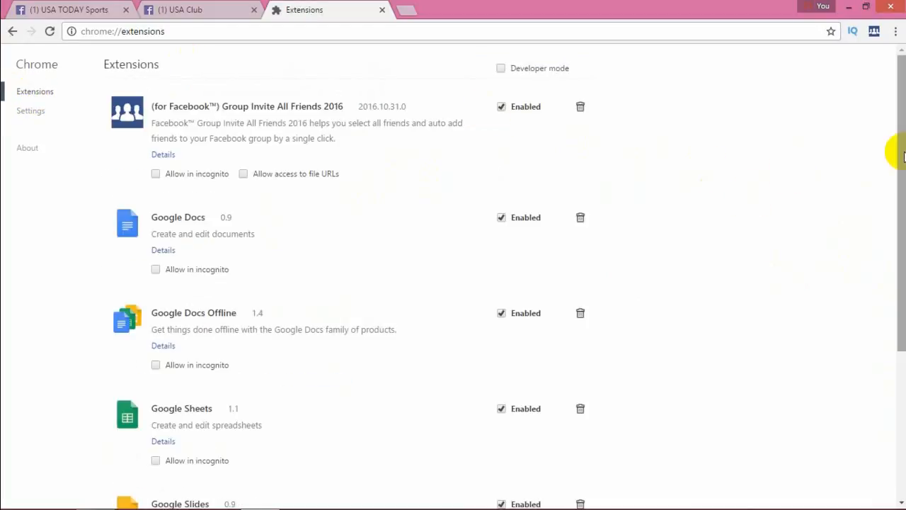
left_click_drag(890, 152, 884, 342)
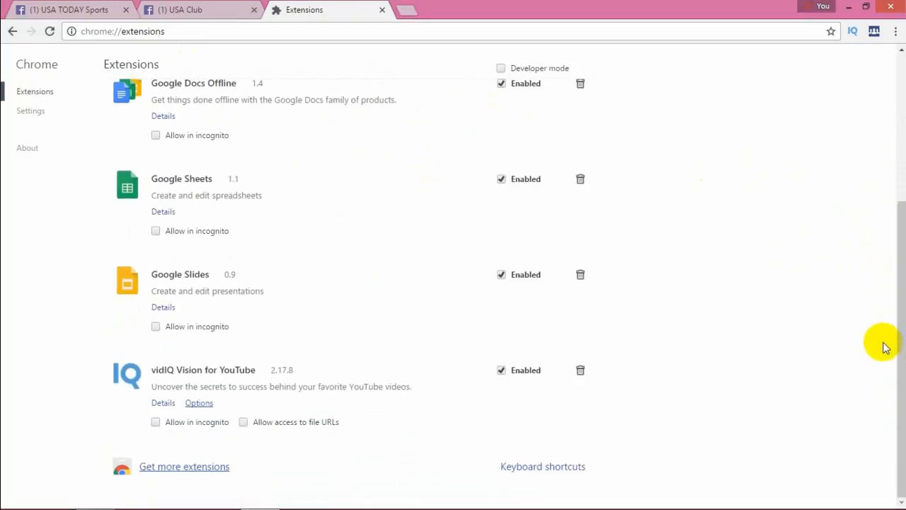
left_click(194, 472)
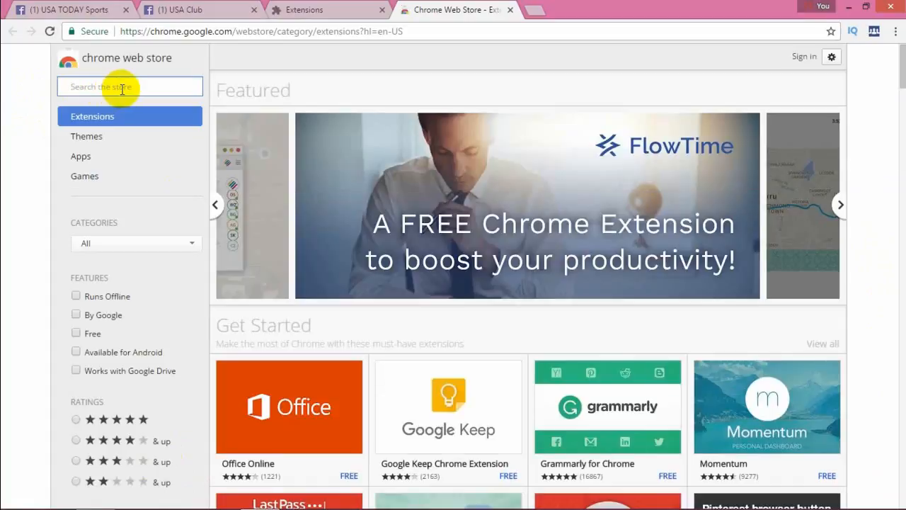
- Search the Chrome Web Store for facebook group invite
type("fa")
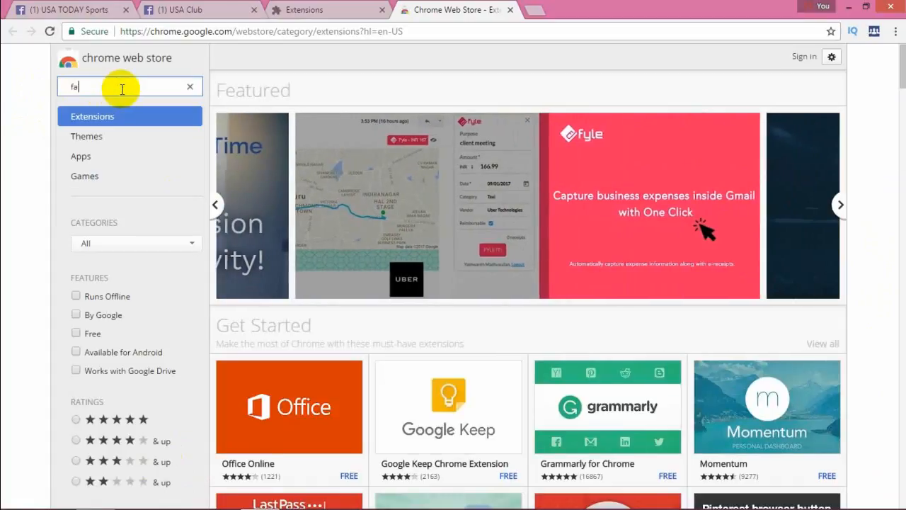
type("cebook group invite")
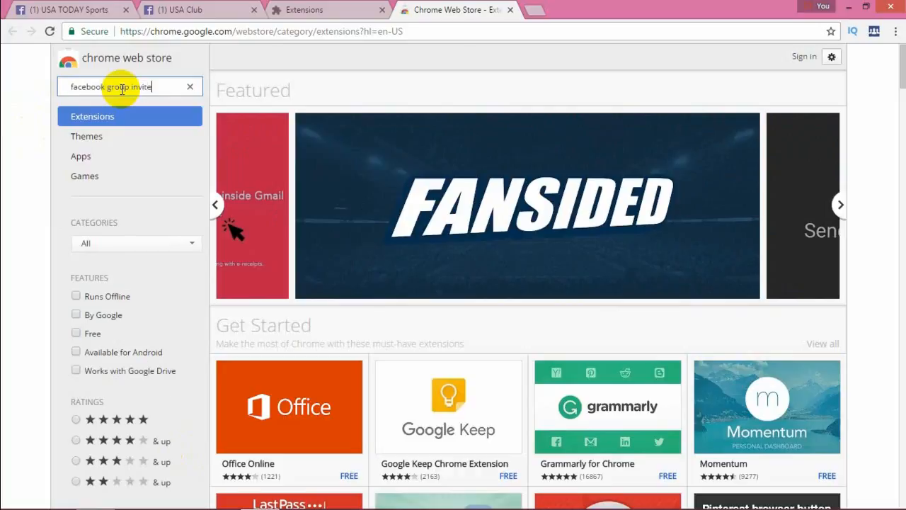
key("Return")
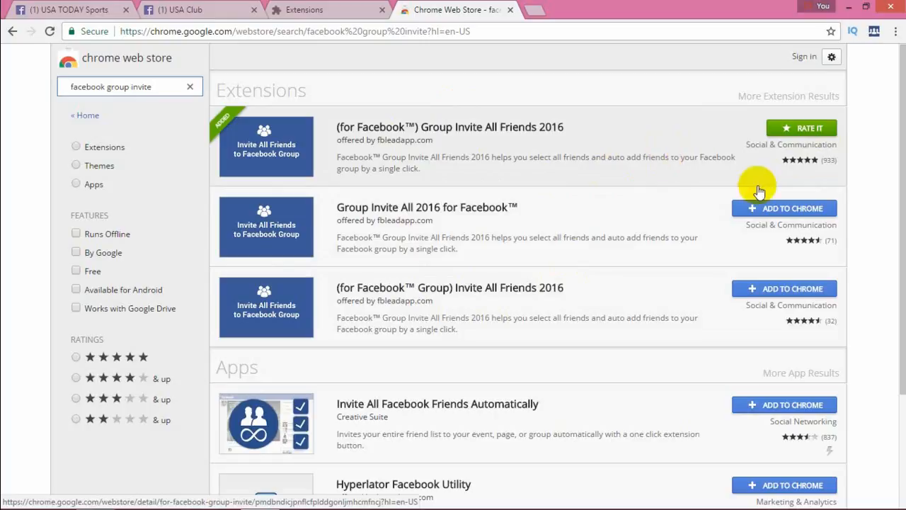
- Request adding Group Invite All 2016 for Facebook to Chrome, cancel the installation, and close the Web Store and Extensions tabs
left_click(800, 211)
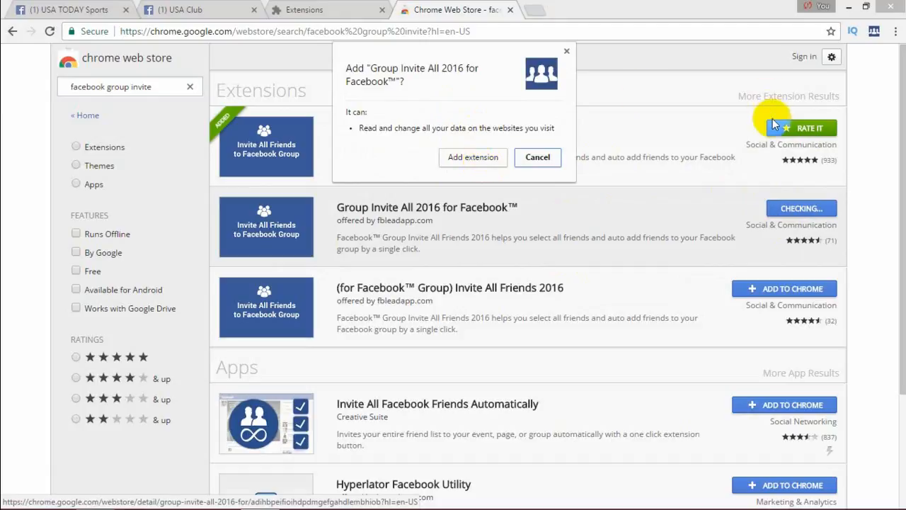
left_click(536, 163)
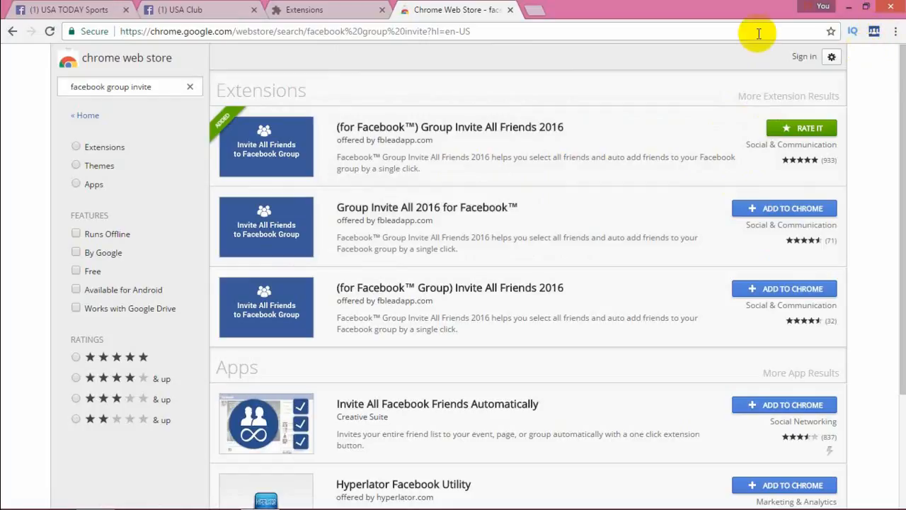
left_click(510, 10)
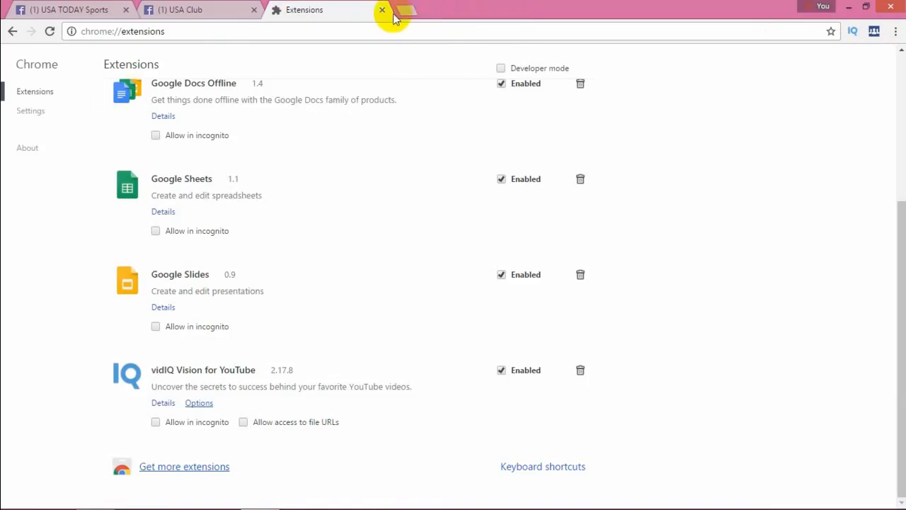
left_click(383, 9)
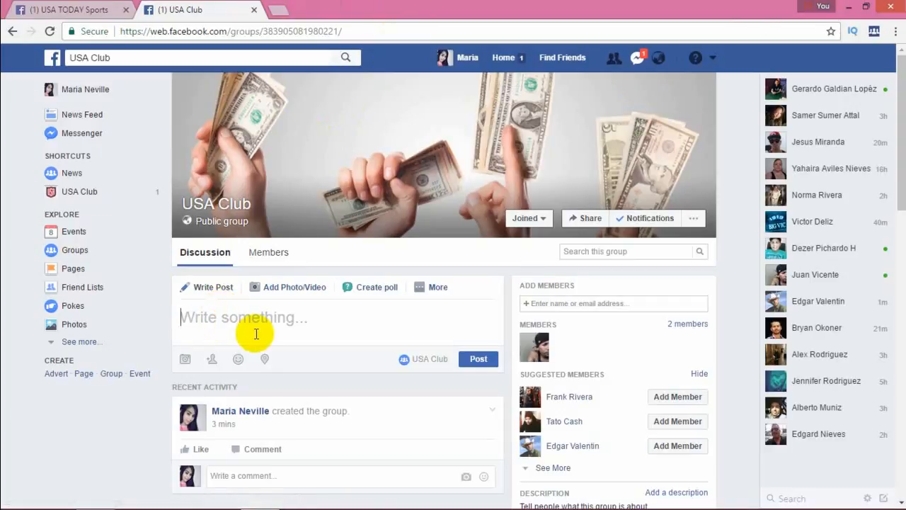
- Launch the Group Invite All Friends 2016 extension on the USA Club group, auto-select all detected friends and review the list
left_click(874, 33)
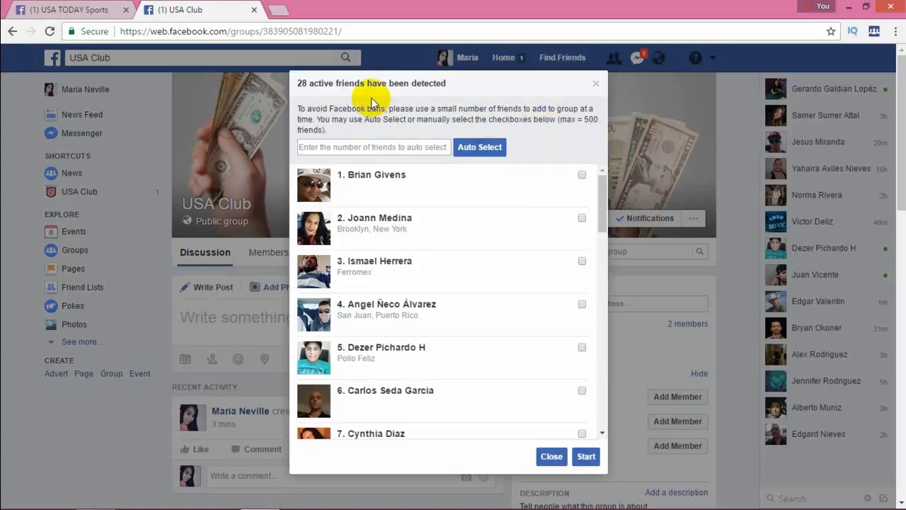
left_click(481, 151)
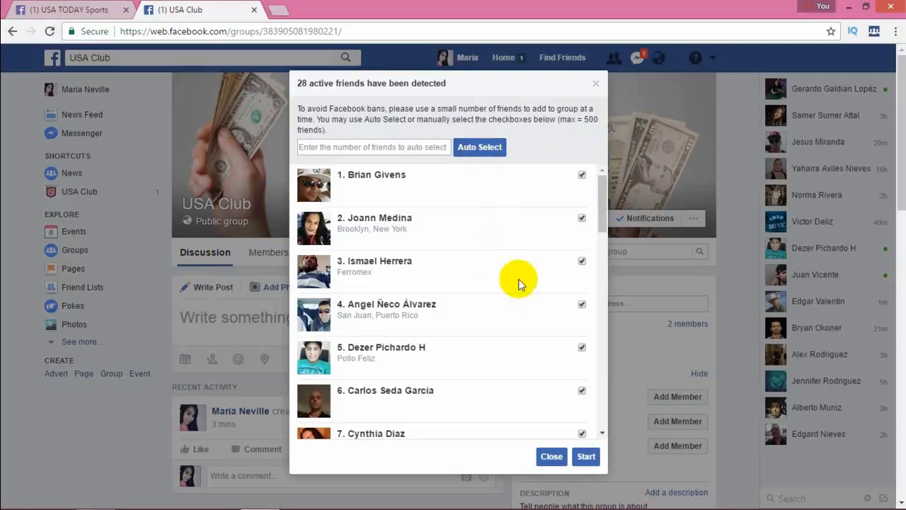
left_click_drag(602, 211, 575, 465)
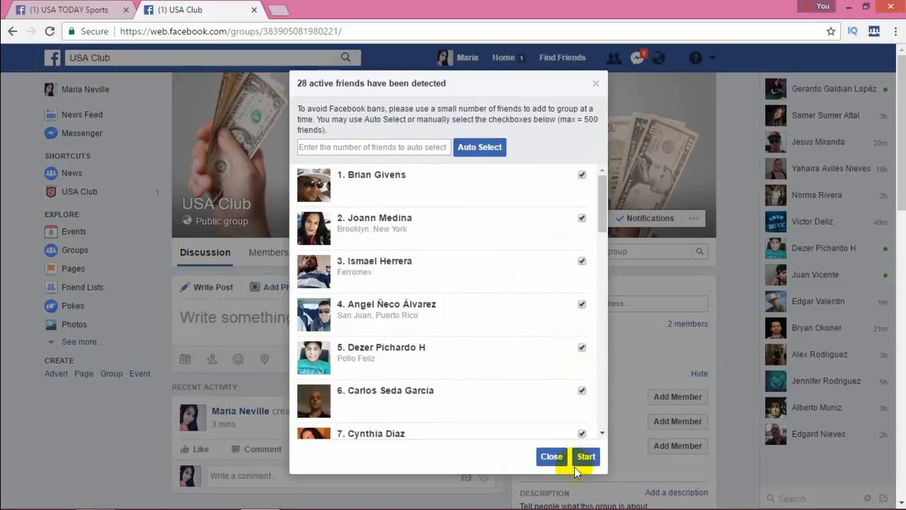
triple_click(607, 356)
left_click_drag(601, 369, 599, 412)
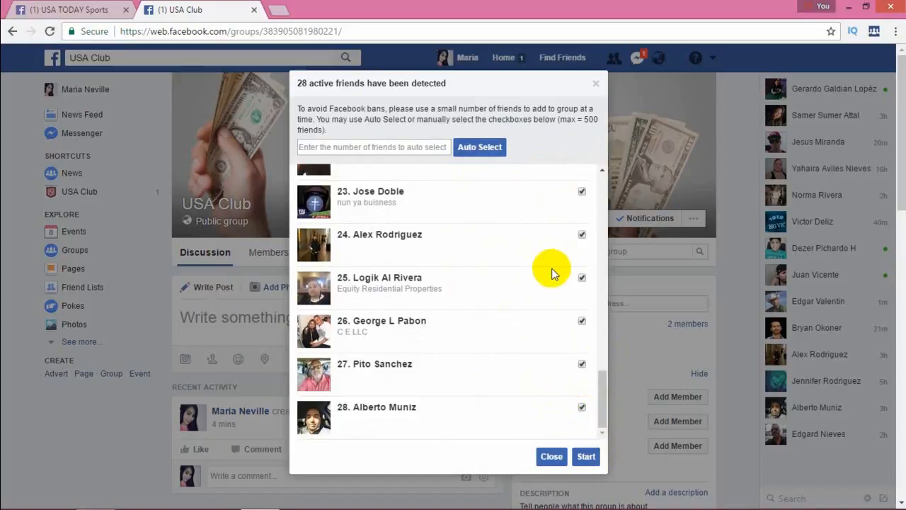
left_click_drag(600, 395, 529, 163)
left_click(520, 159)
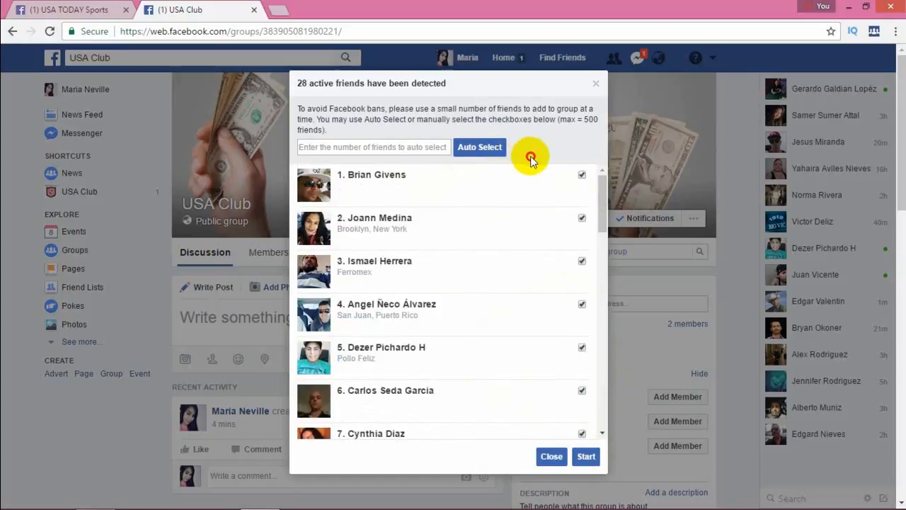
left_click_drag(601, 213, 600, 348)
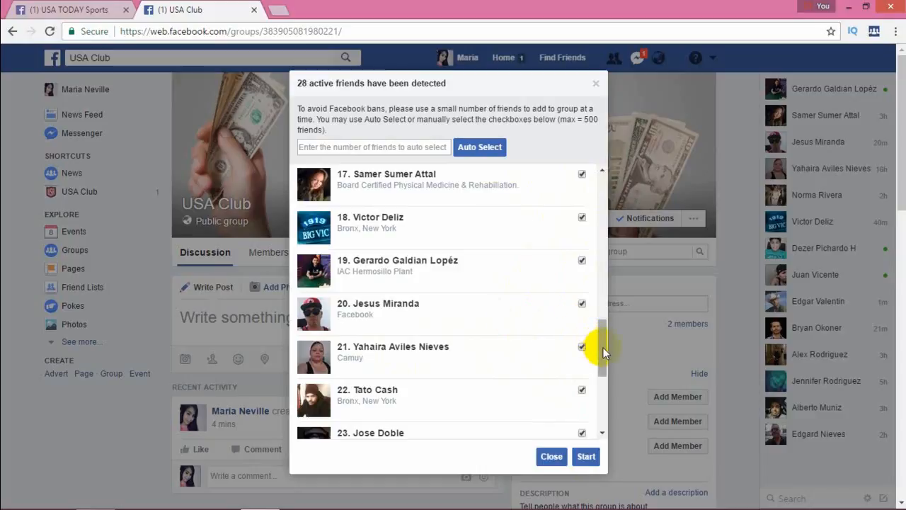
mouse_move(603, 352)
left_mouse_down()
mouse_move(601, 398)
mouse_move(593, 197)
left_mouse_up()
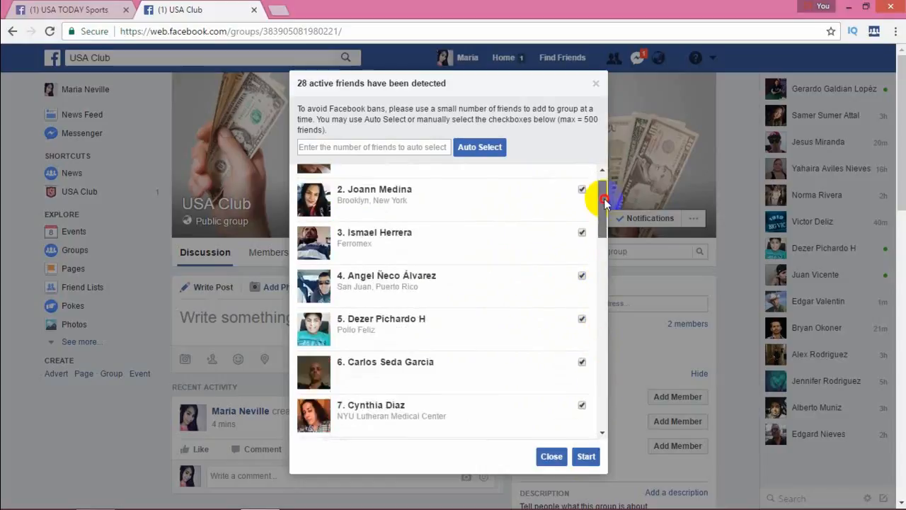
- Add all selected friends to the USA Club group, check each friend's result, and close the extension's dialogs
left_click(591, 455)
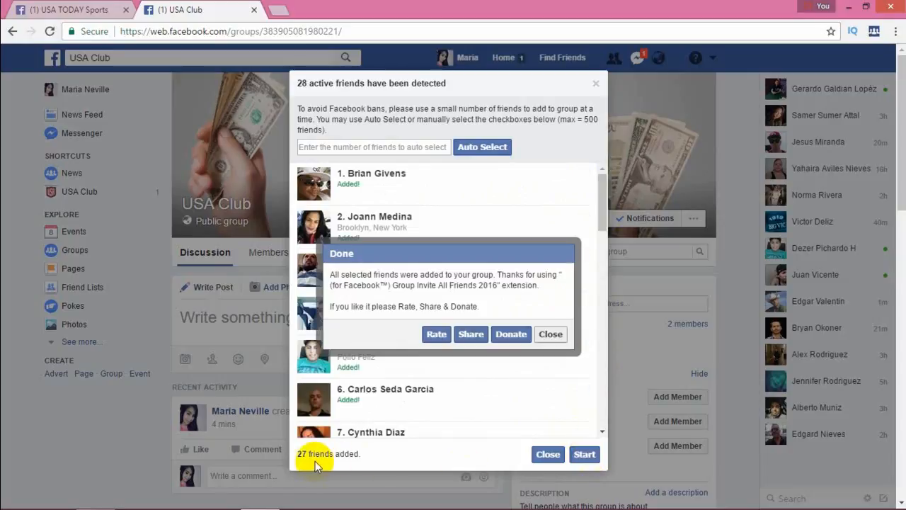
left_click(551, 335)
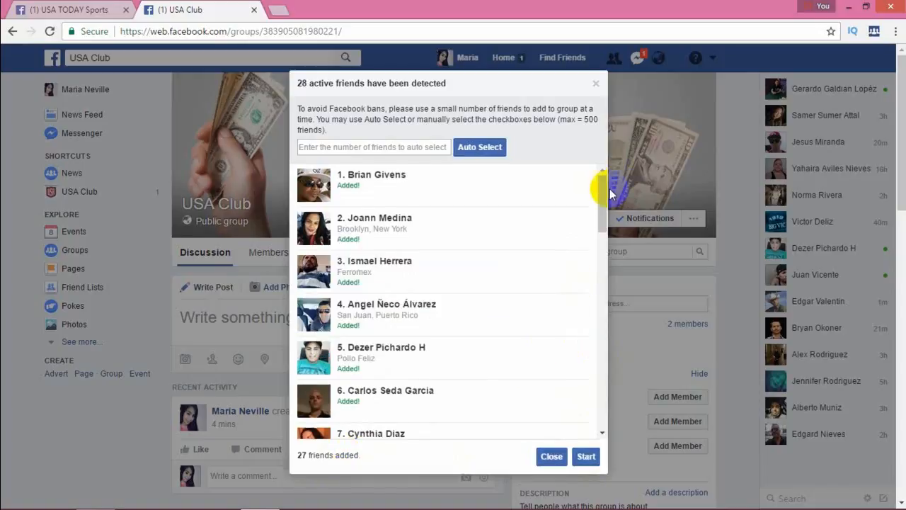
left_click_drag(602, 198, 599, 305)
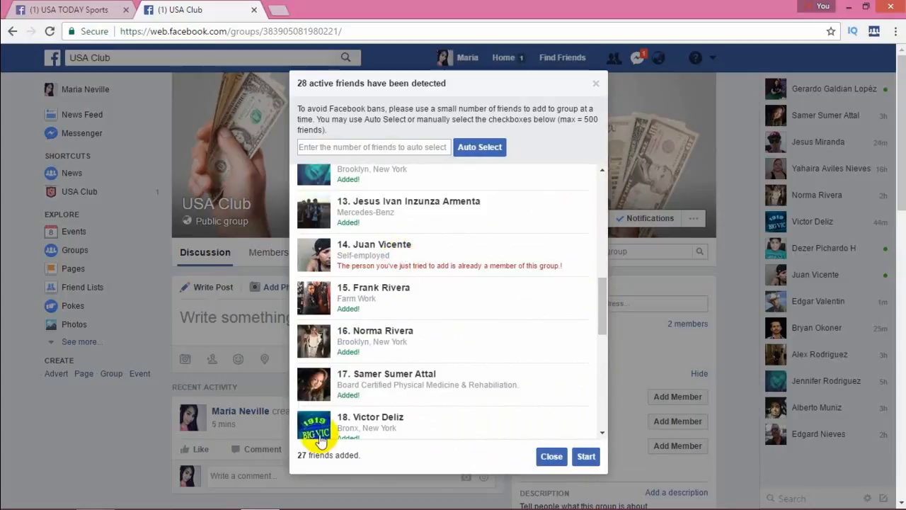
left_click_drag(598, 313, 581, 425)
left_click(551, 456)
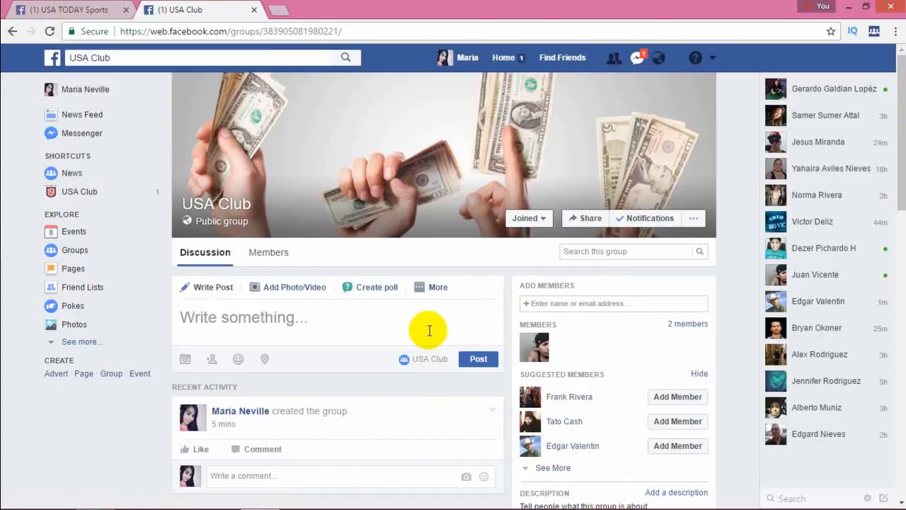
- Open the USA Club group's members list and look through the added members
left_click(260, 257)
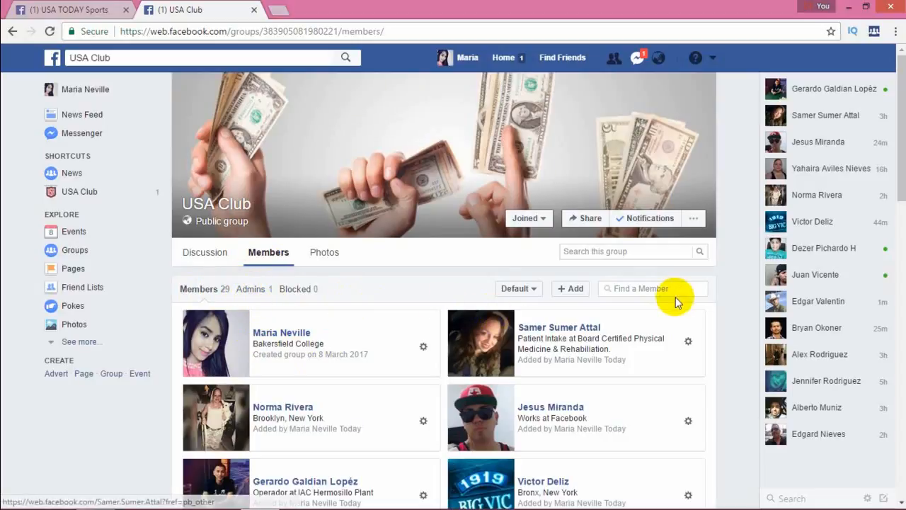
scroll(888, 236, "down", 3)
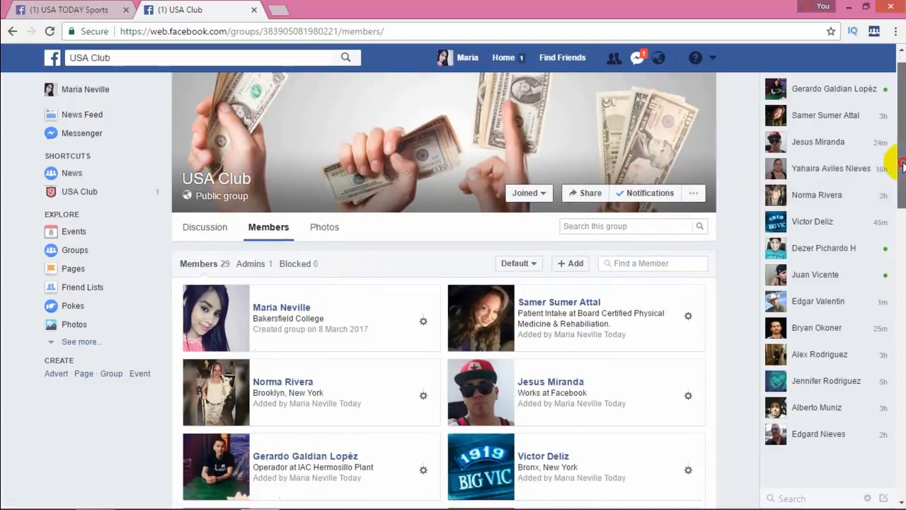
left_click_drag(888, 236, 891, 152)
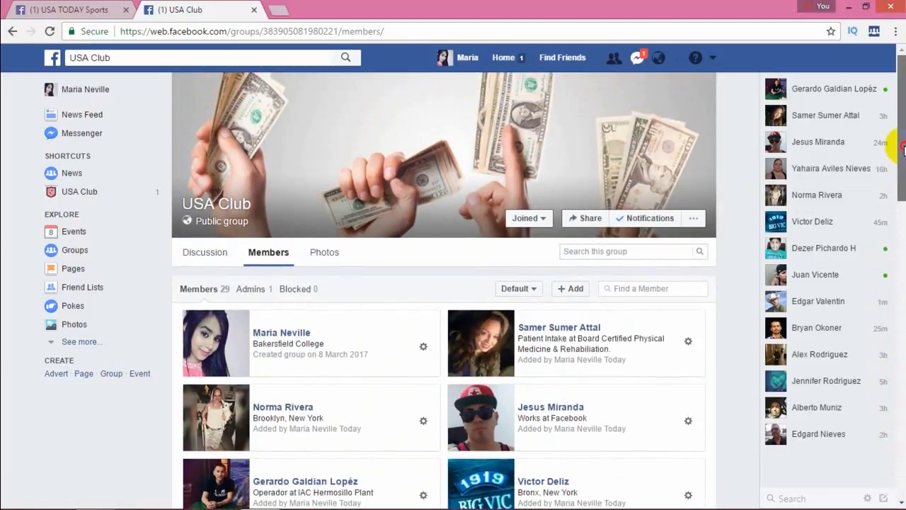
- Return to the group's discussion and open the composer for a new post
left_click(198, 260)
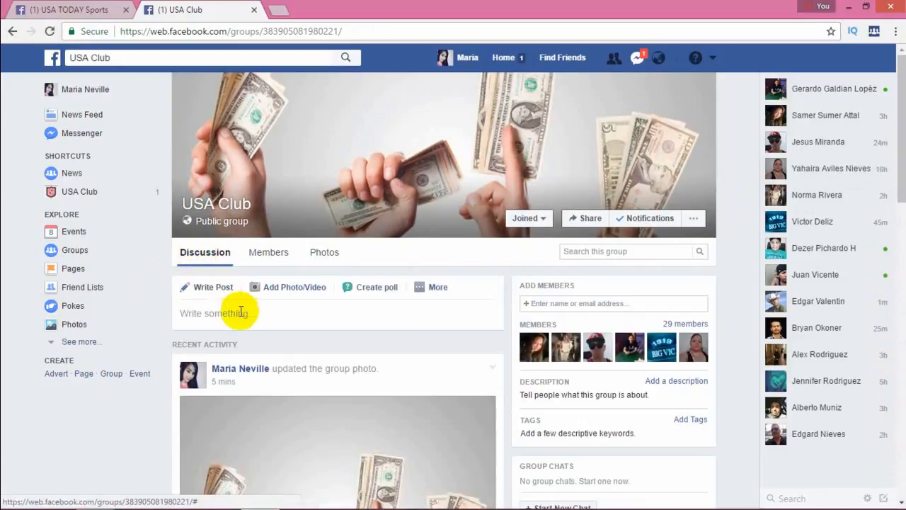
left_click(240, 314)
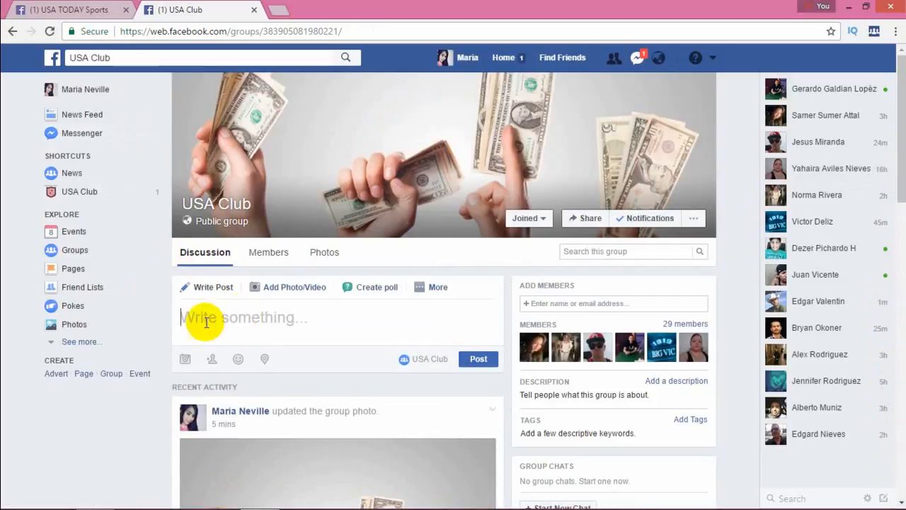
left_click(243, 327)
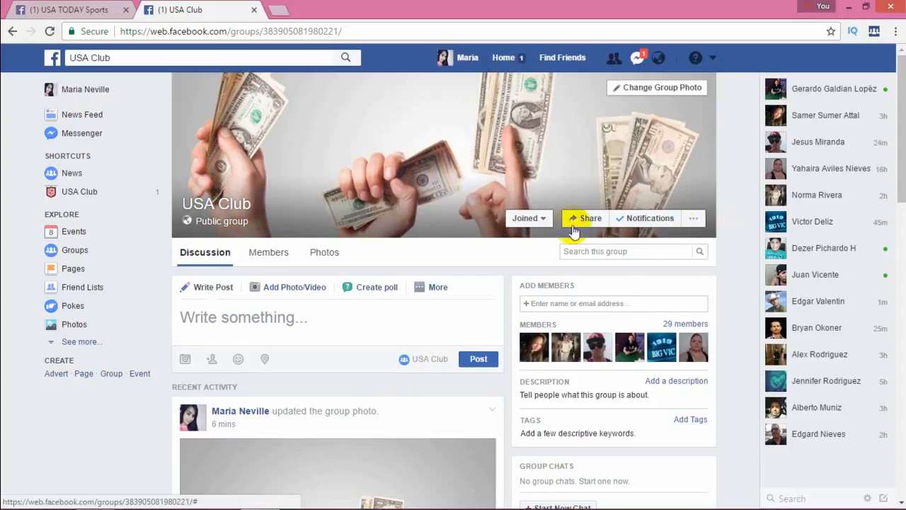
- Open the USA Club group's settings for editing and review the options from group type and privacy down to post approval
left_click(695, 220)
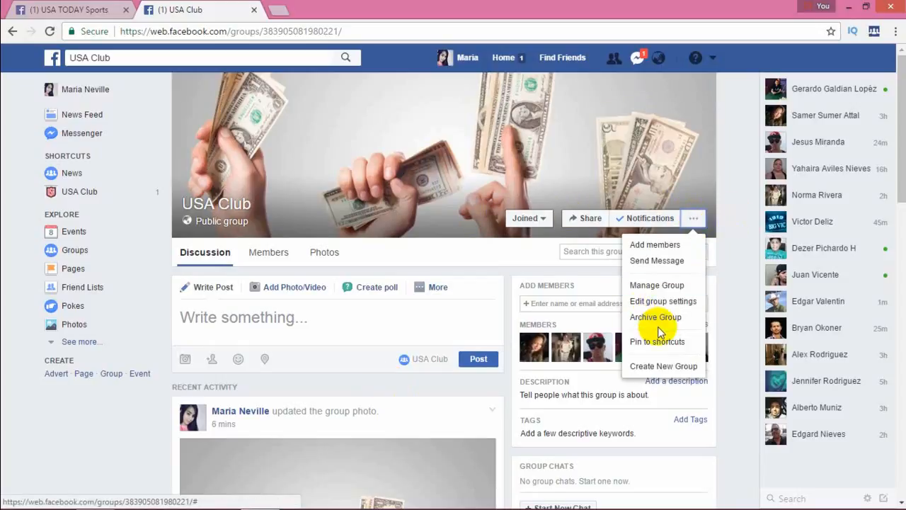
left_click(672, 301)
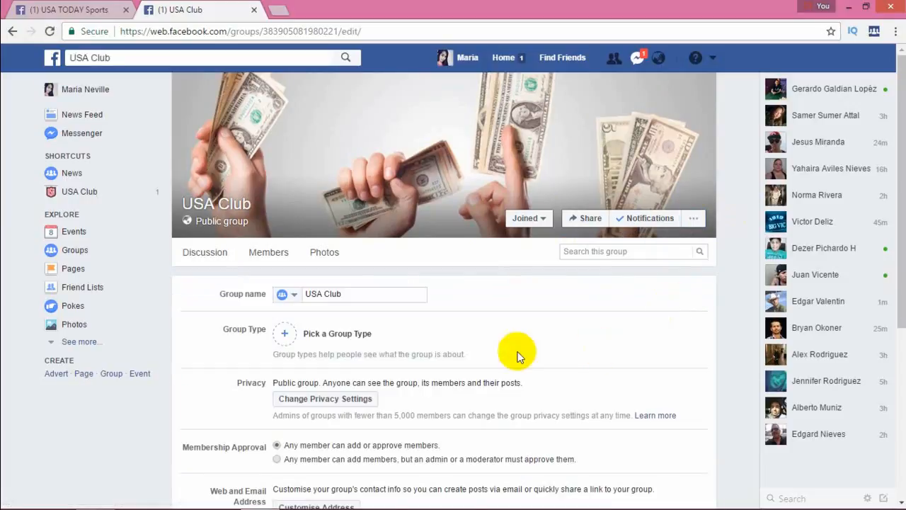
left_click_drag(903, 198, 894, 314)
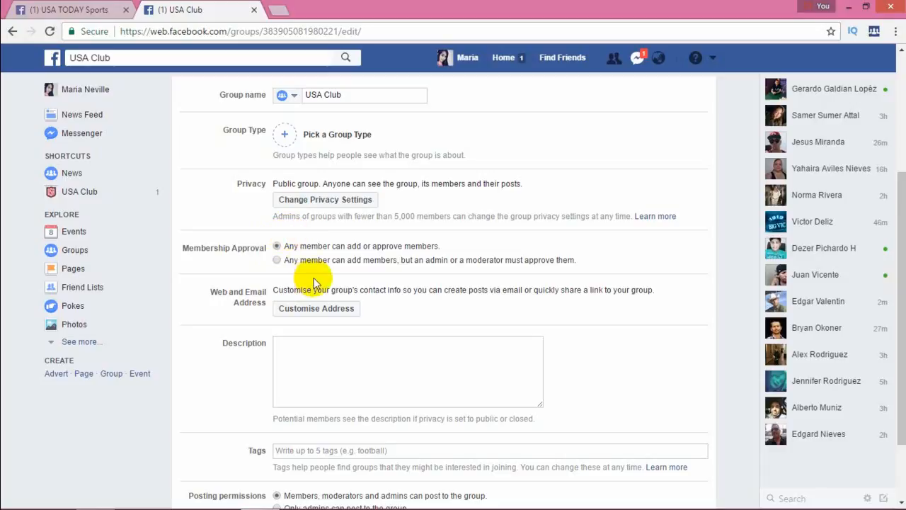
left_click_drag(905, 210, 904, 255)
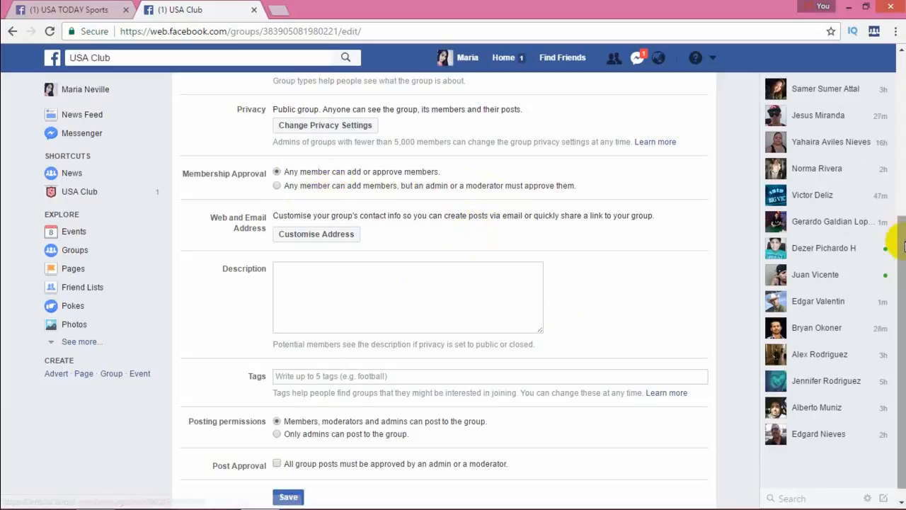
left_click_drag(902, 282, 902, 291)
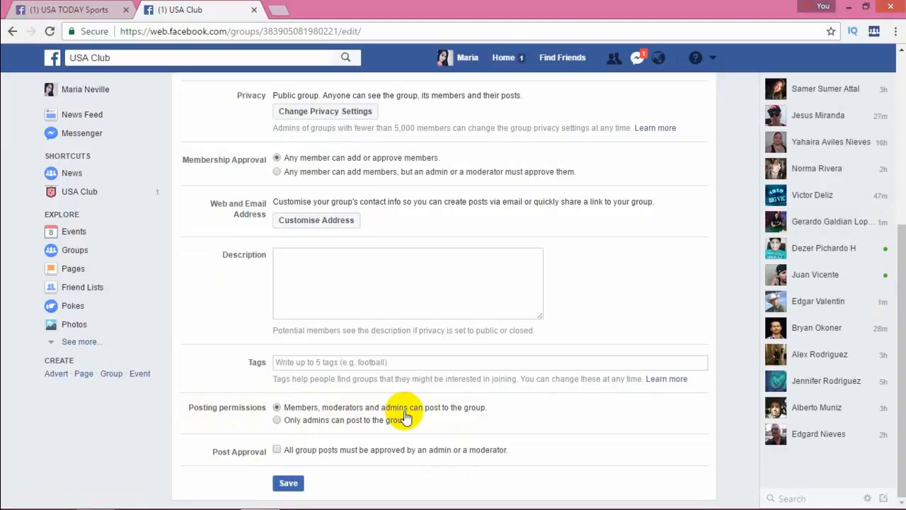
- Keep posting open to members, moderators and admins, require admin or moderator approval for all group posts, save the settings and return to the discussion
left_click(277, 420)
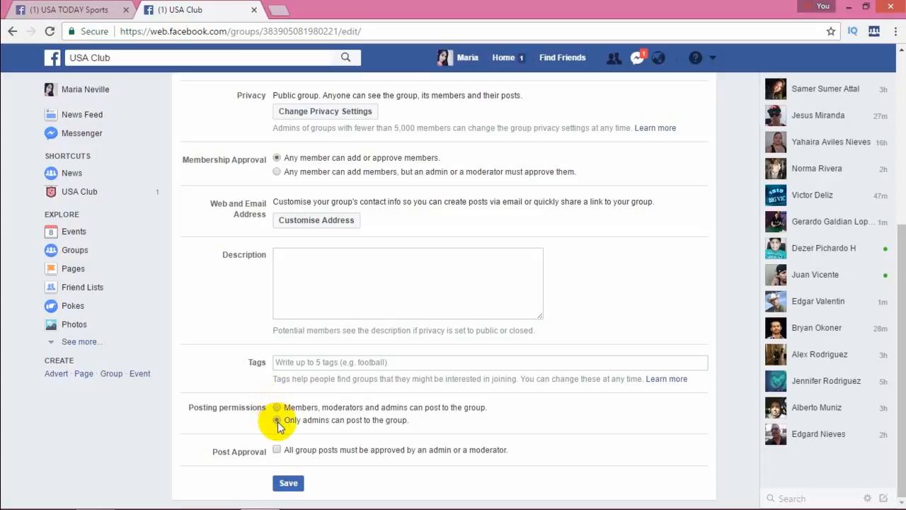
left_click(278, 408)
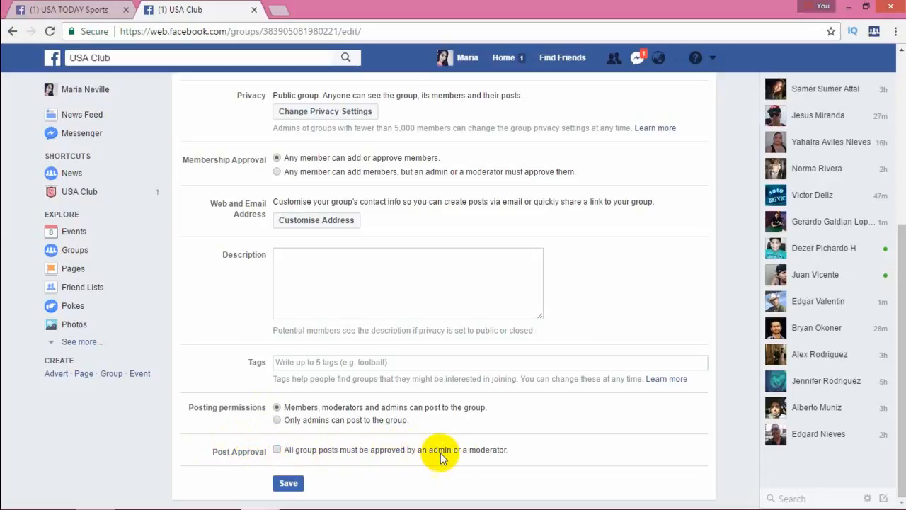
left_click(276, 452)
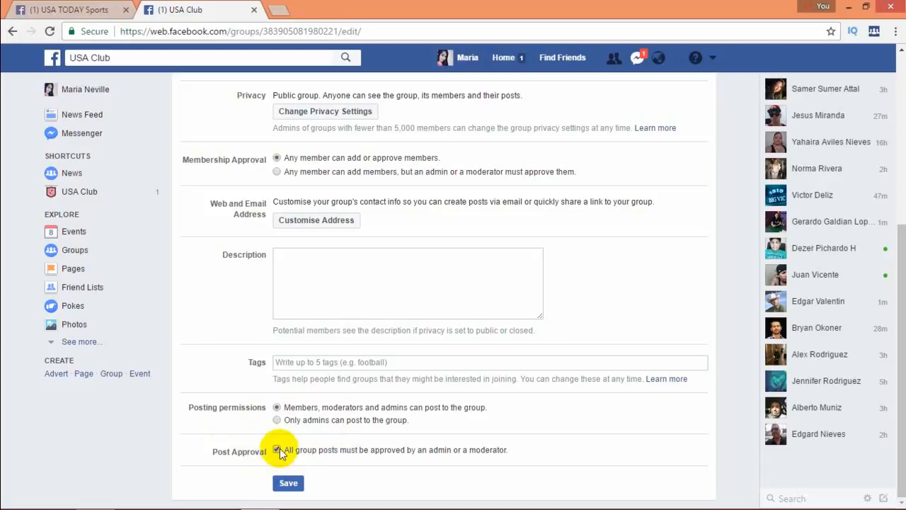
left_click(289, 484)
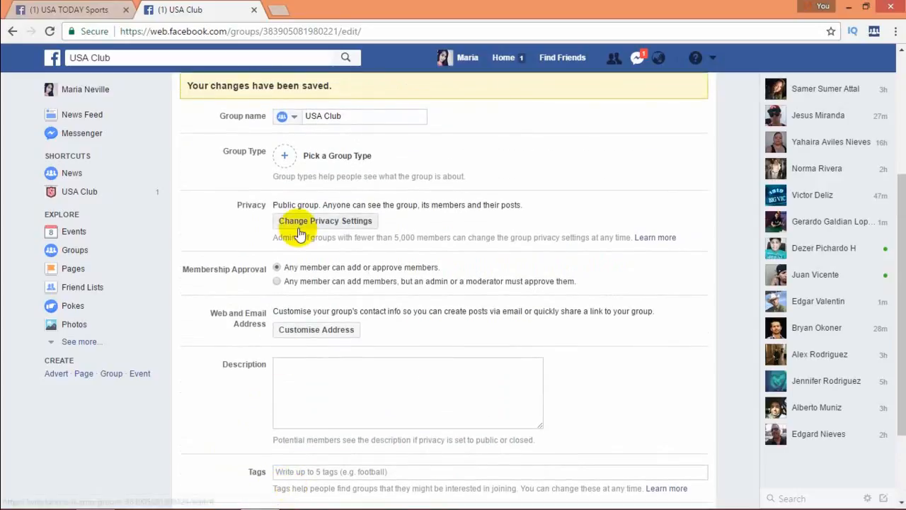
left_click_drag(904, 286, 903, 203)
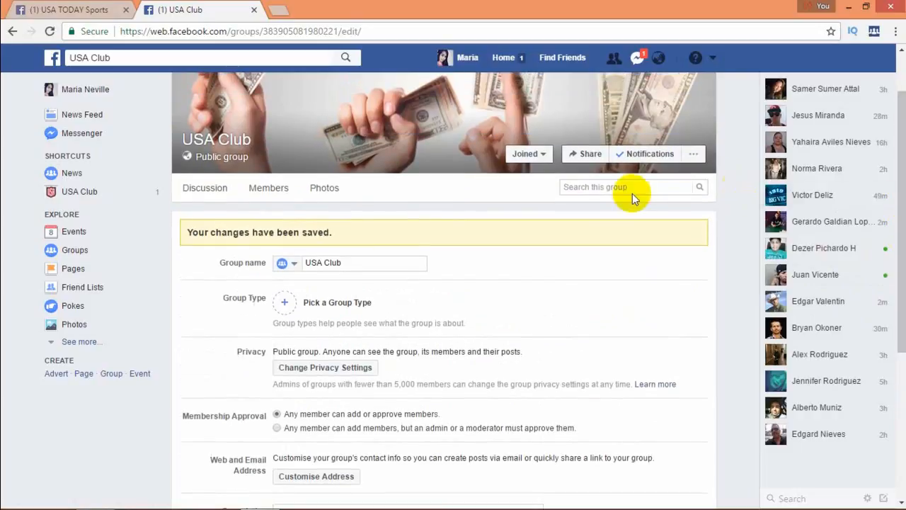
left_click(212, 189)
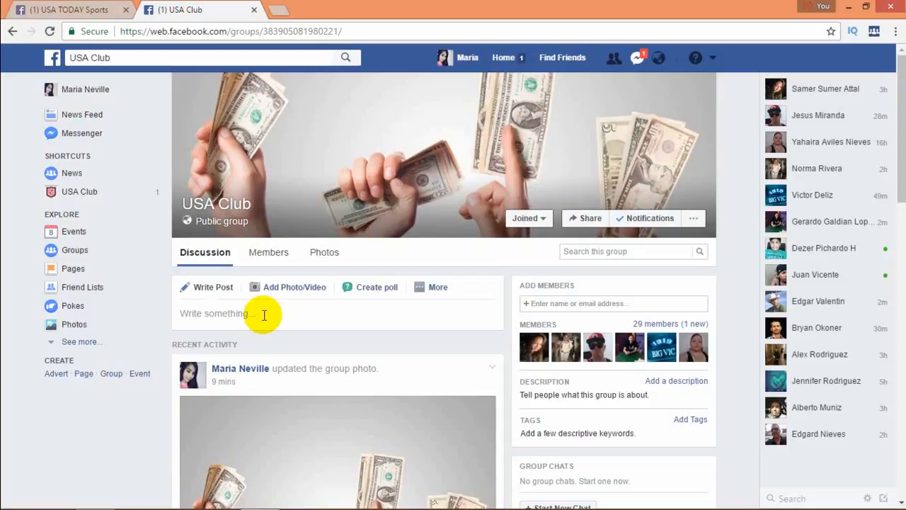
- Open the Create a Page form, examine the page types and the Entertainment type's category and name fields, and go back to the group
left_click(90, 274)
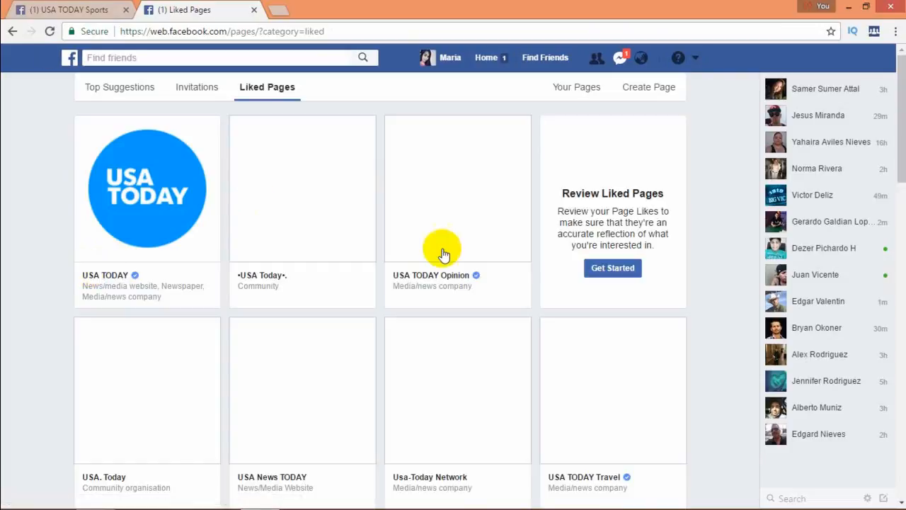
left_click(651, 93)
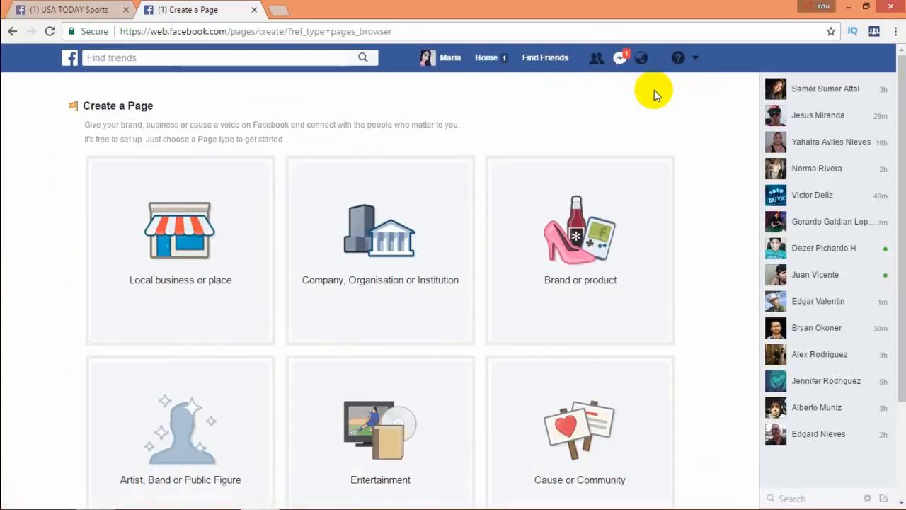
left_click_drag(901, 129, 900, 211)
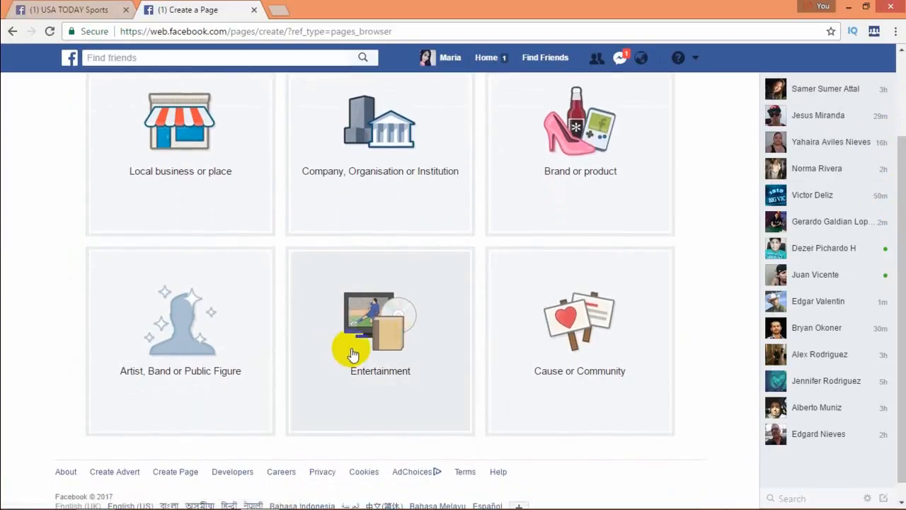
left_click(378, 345)
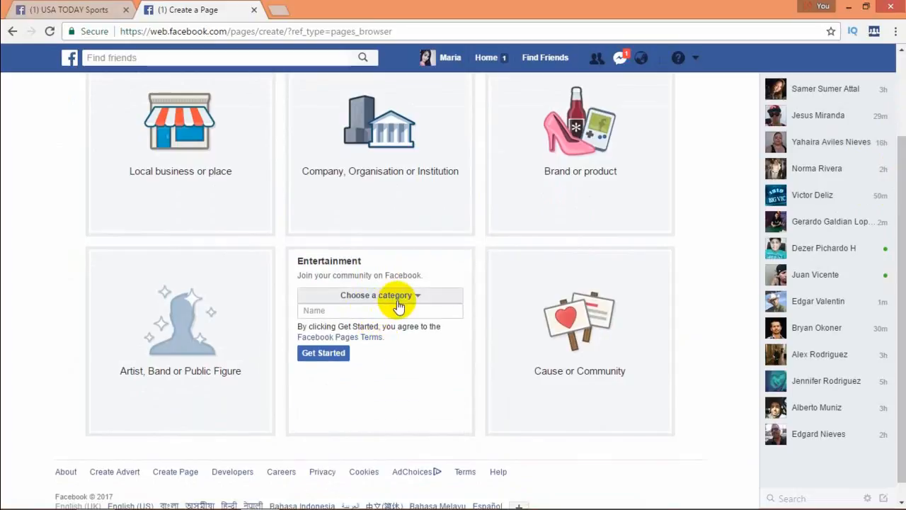
left_click(369, 311)
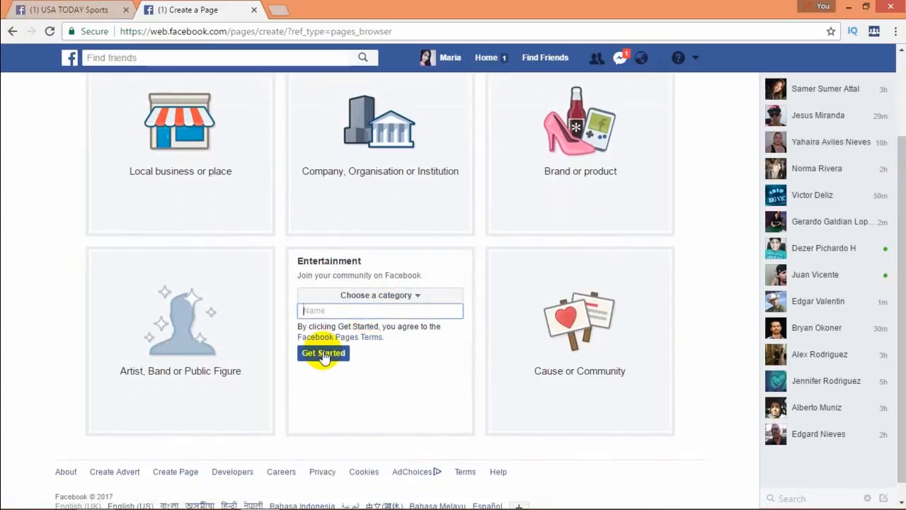
left_click_drag(903, 251, 903, 126)
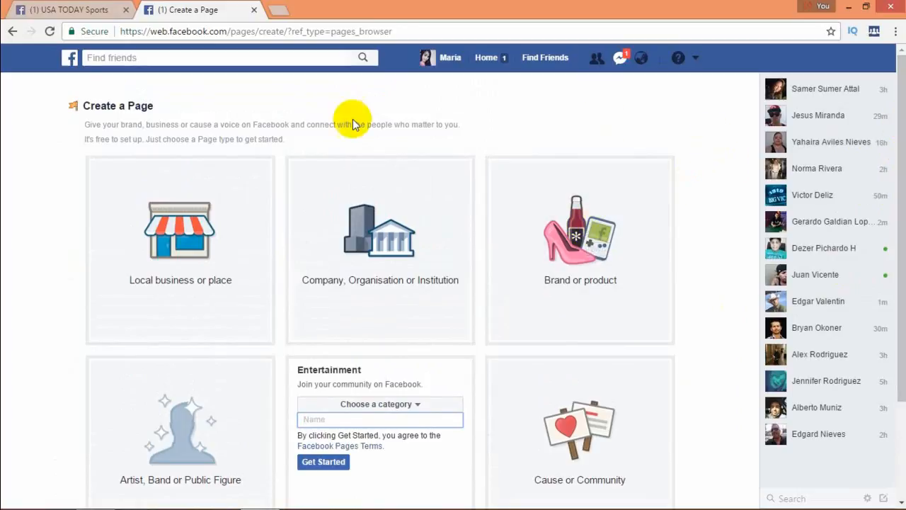
left_click(12, 31)
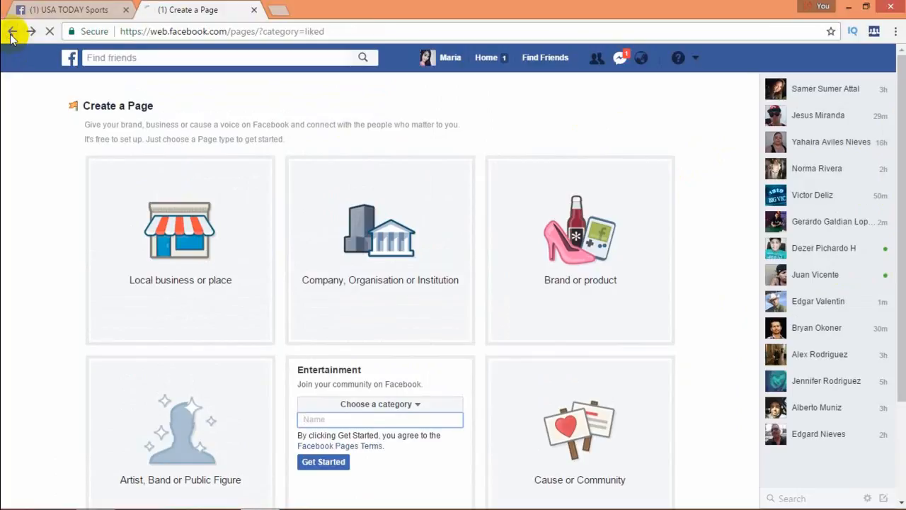
left_click(13, 32)
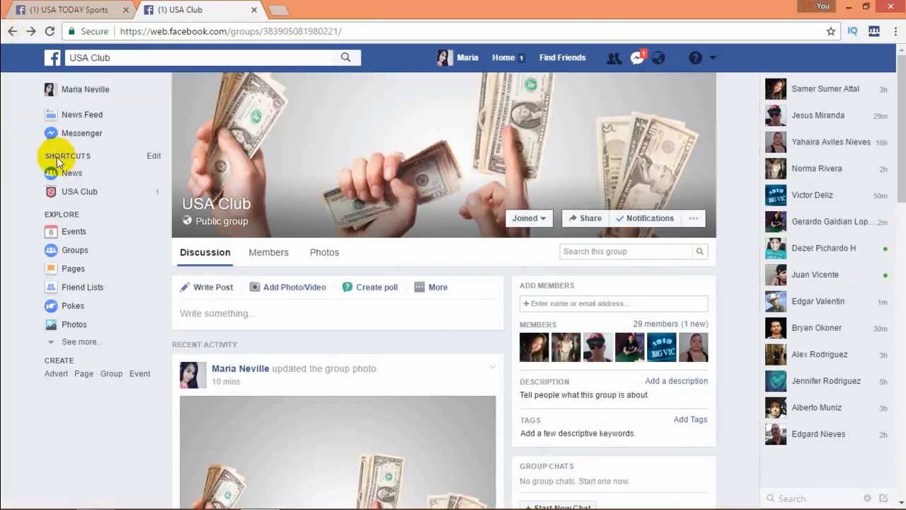
- Open the existing USA Club page from the shortcuts and look over its cover photo and profile picture
left_click(79, 192)
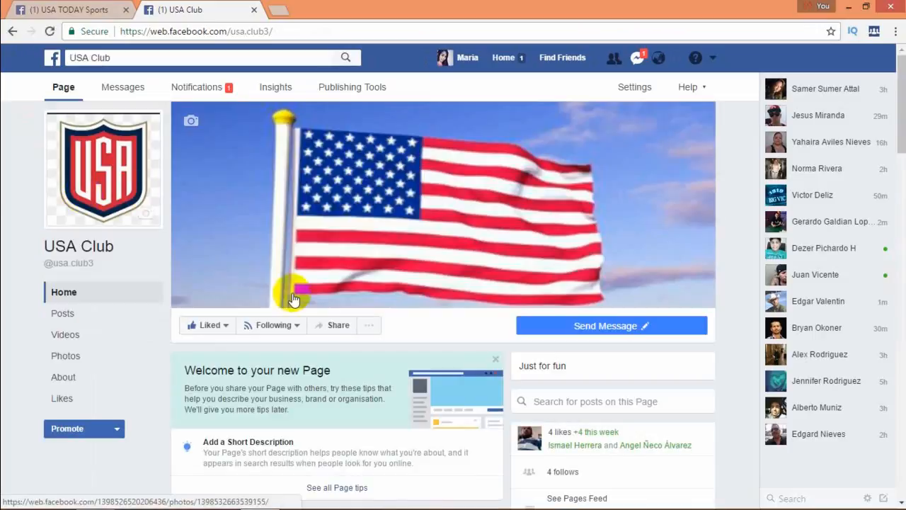
left_click(314, 238)
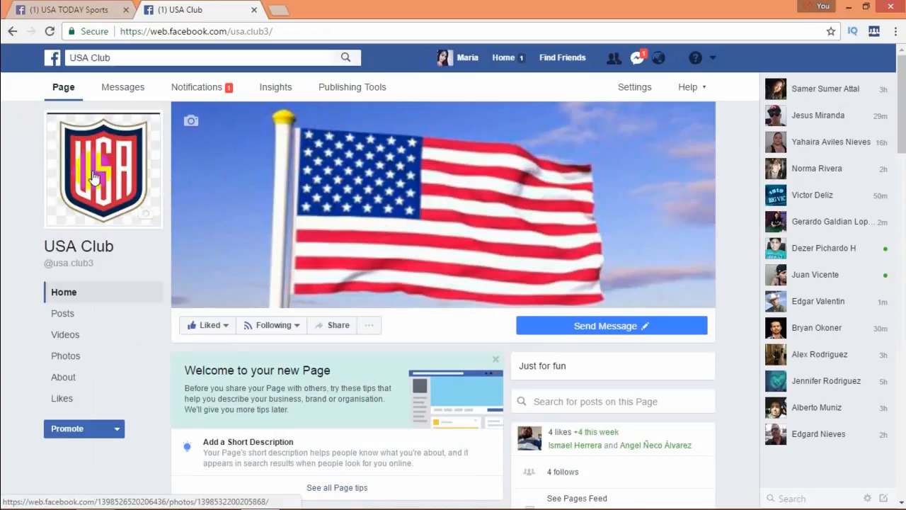
scroll(885, 127, "down", 3)
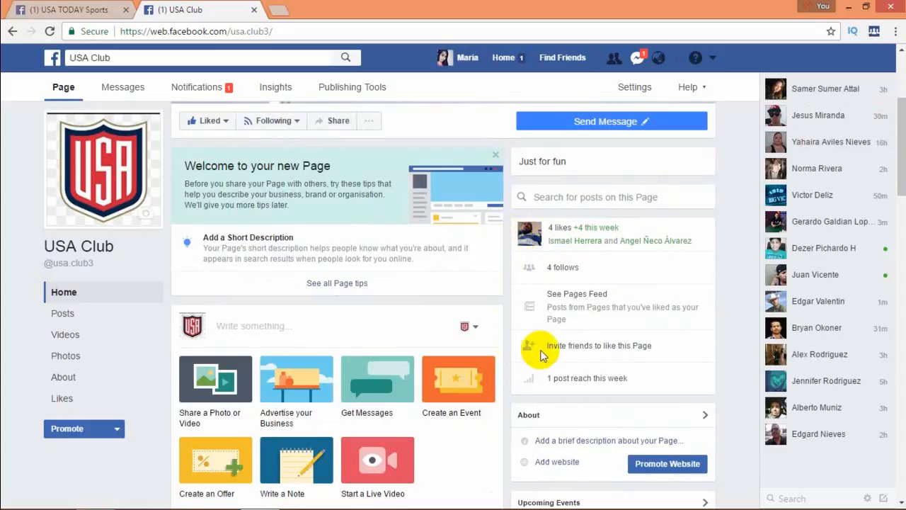
- Invite two more friends to like the USA Club page and close the invitation list
left_click(591, 347)
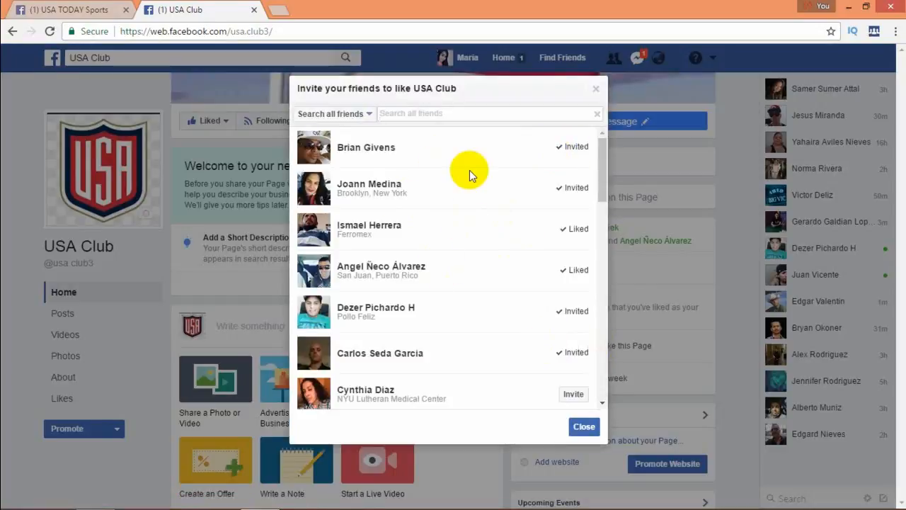
left_click_drag(604, 177, 600, 189)
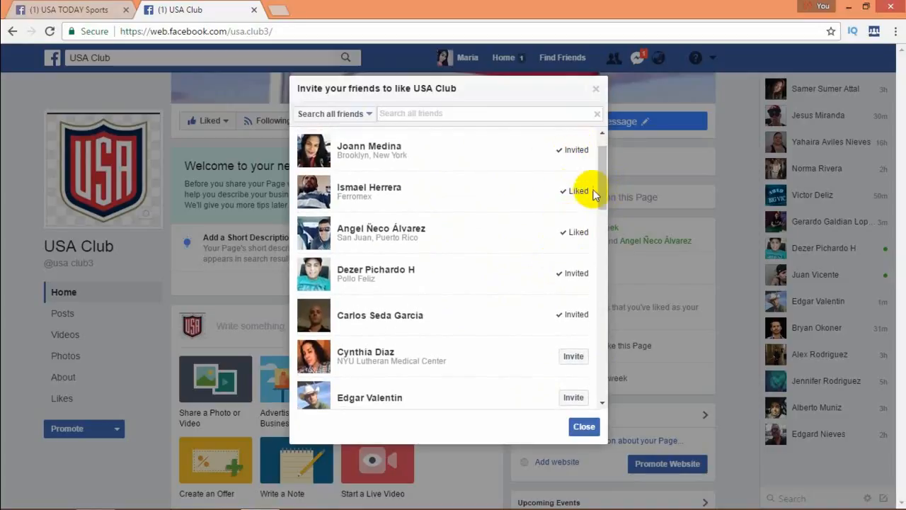
left_click_drag(601, 191, 599, 214)
left_click(573, 239)
left_click(573, 283)
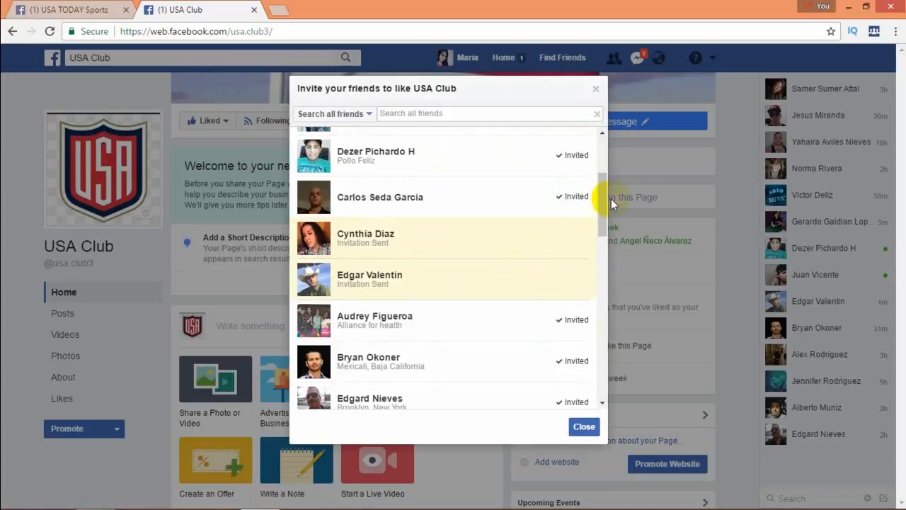
left_click(594, 89)
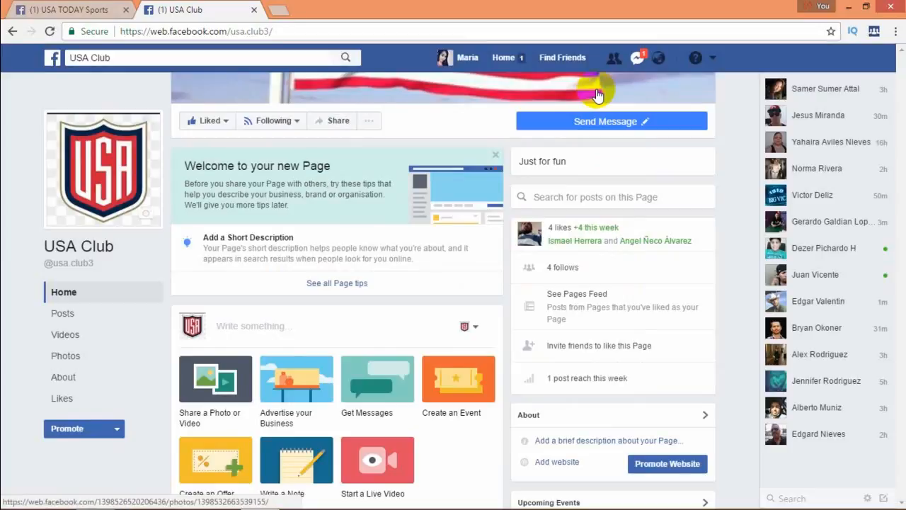
- Leave the USA Club page for the Facebook home feed
mouse_move(898, 138)
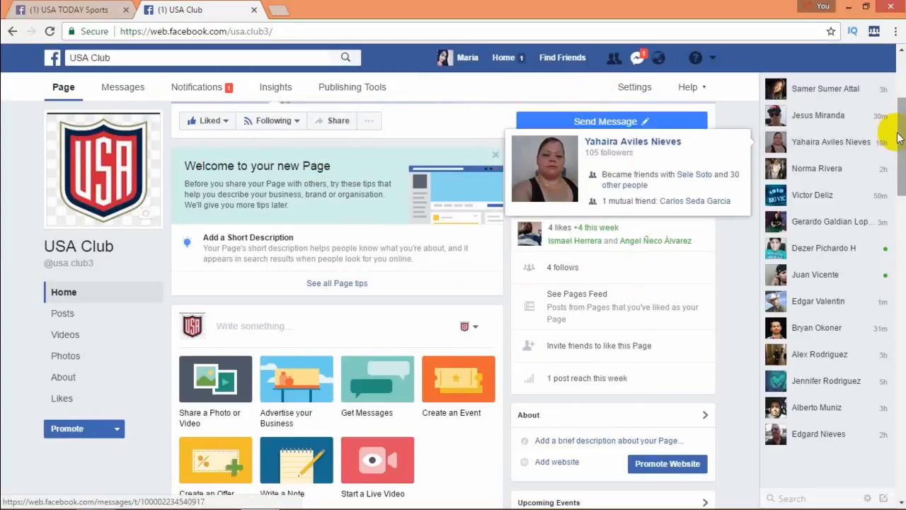
left_click_drag(901, 144, 903, 96)
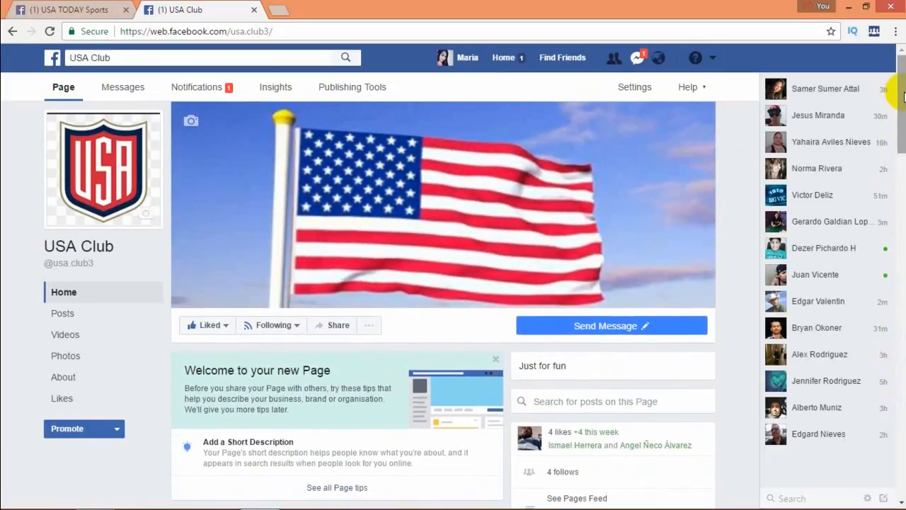
left_click(502, 61)
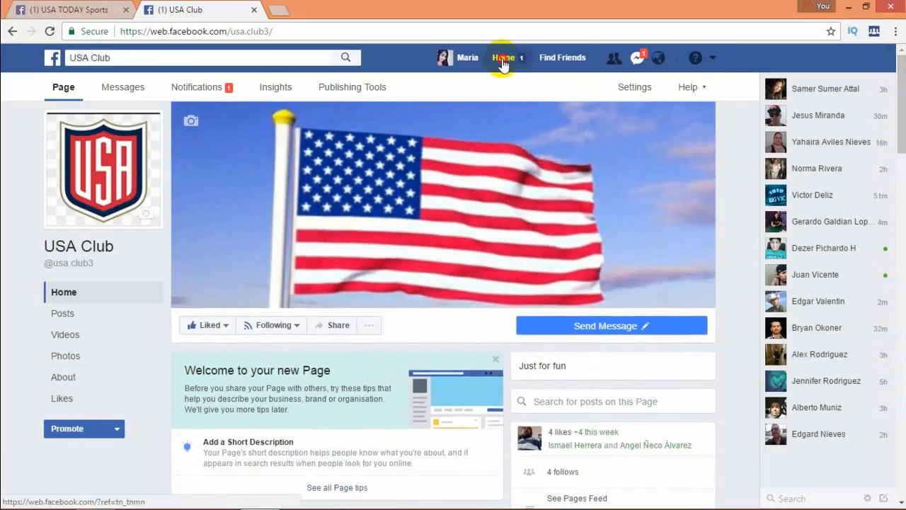